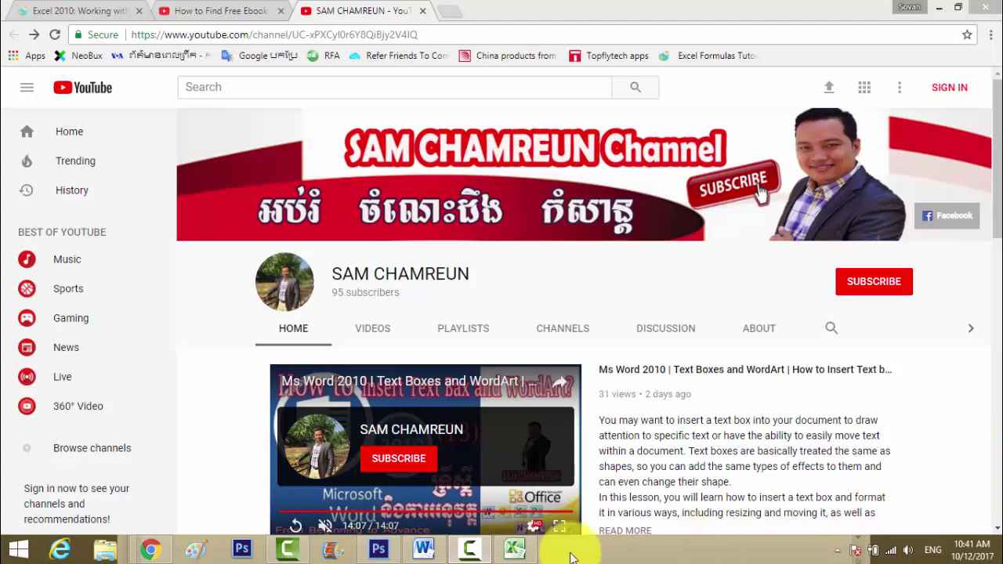
In the GPSCam sales workbook, change header B4 from ITEM2 to ITEM and select B4:E9
click(515, 549)
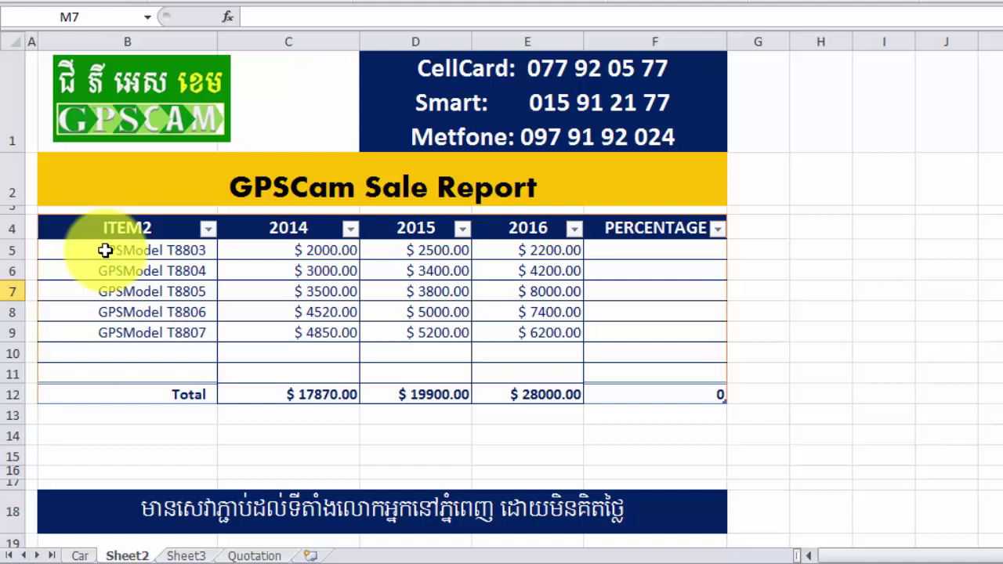
mouse_move(105, 250)
mouse_down()
mouse_move(471, 317)
mouse_move(534, 350)
mouse_move(548, 379)
mouse_up()
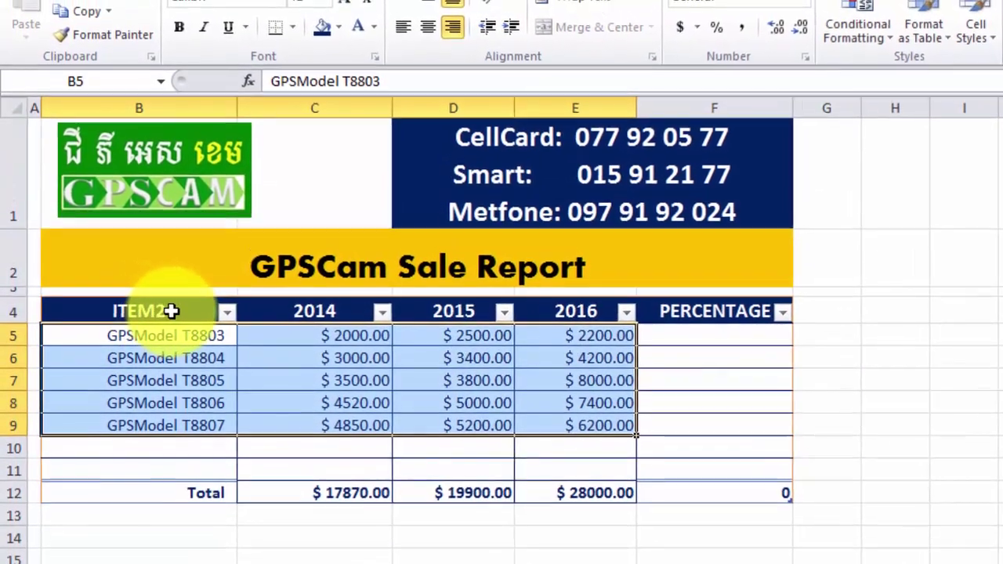
click(168, 296)
double_click(173, 317)
key(BackSpace)
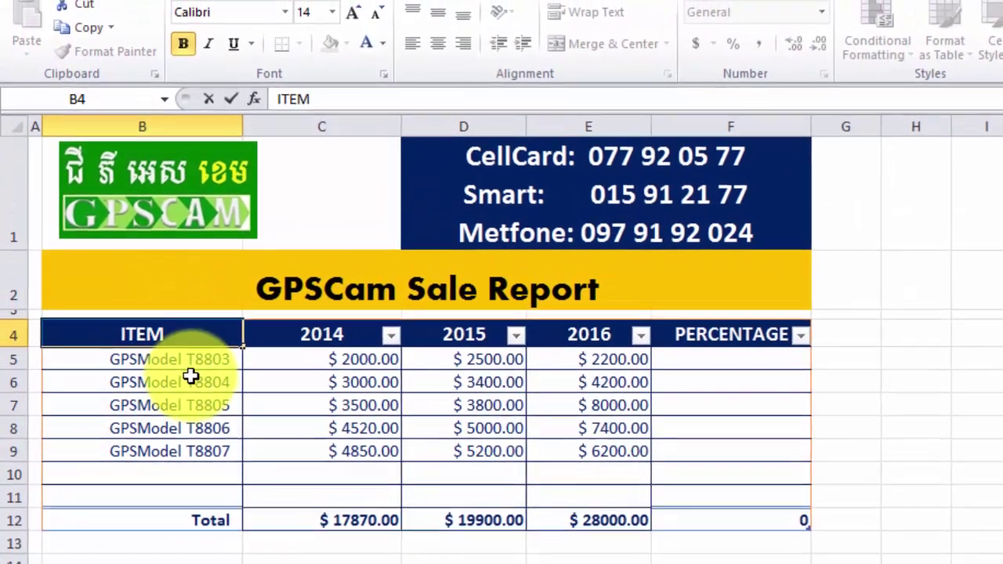
click(197, 361)
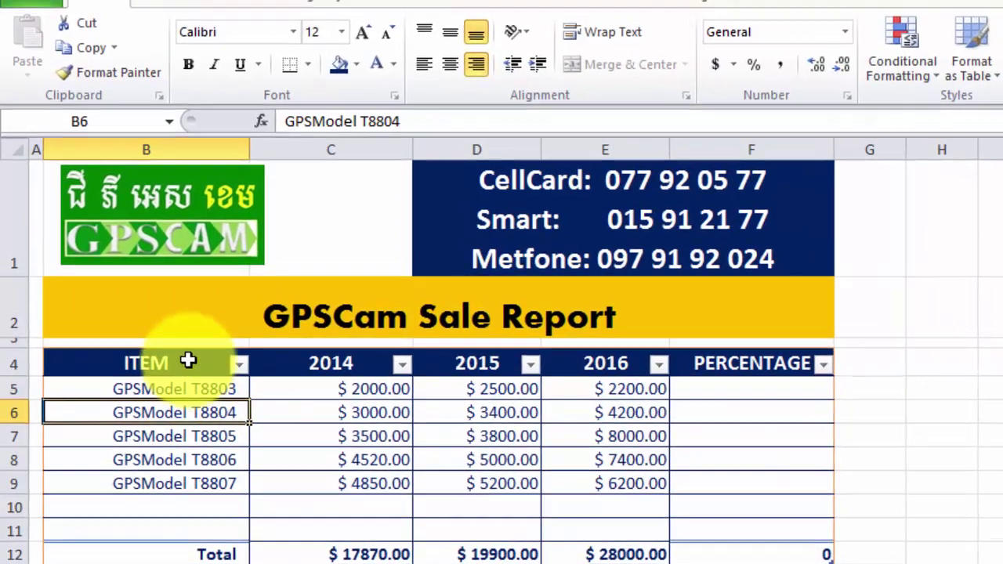
drag(188, 361, 595, 486)
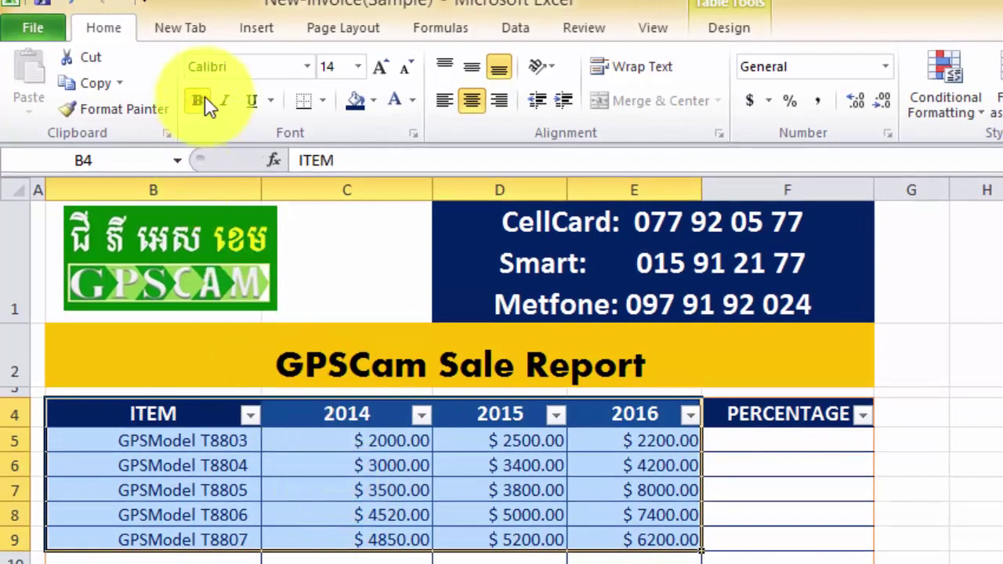
Browse the Pie gallery, then insert a 3-D Clustered Column chart of the 2014–2016 sales
click(253, 30)
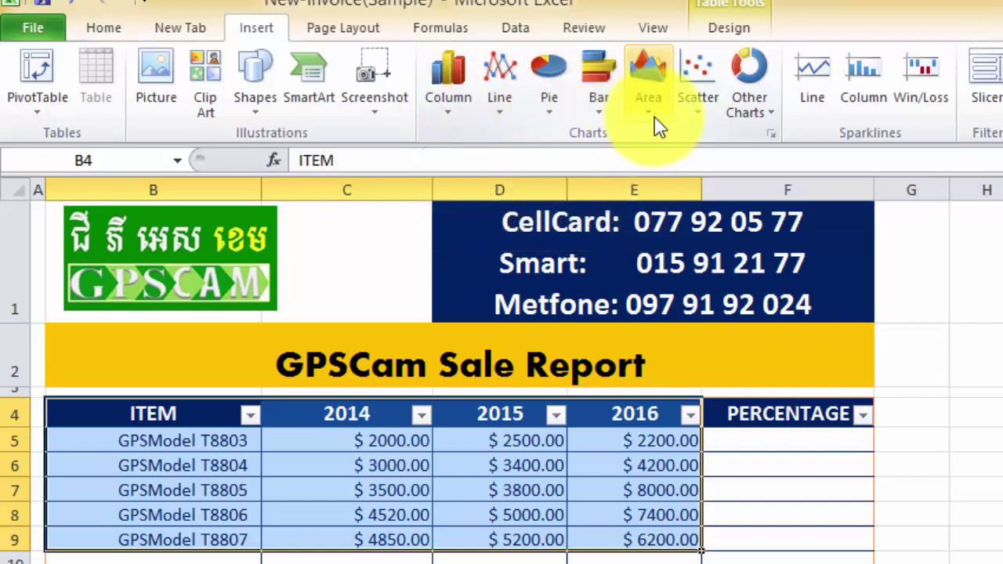
click(451, 120)
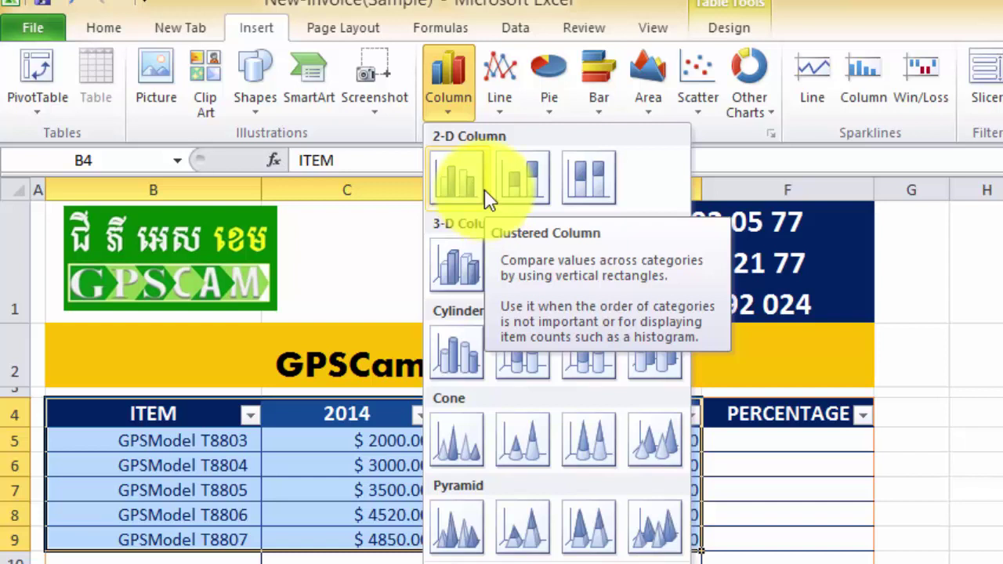
click(549, 110)
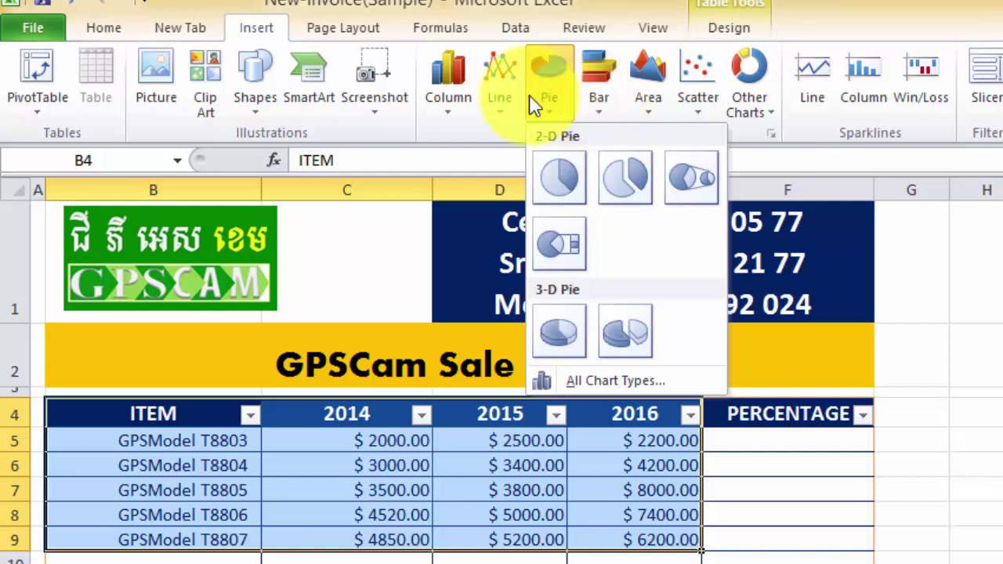
click(458, 110)
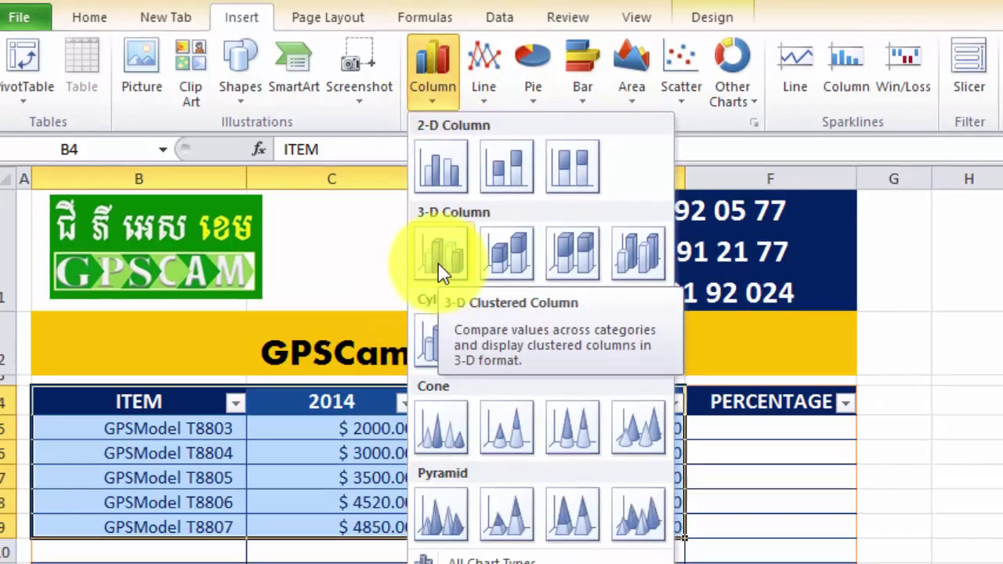
click(456, 275)
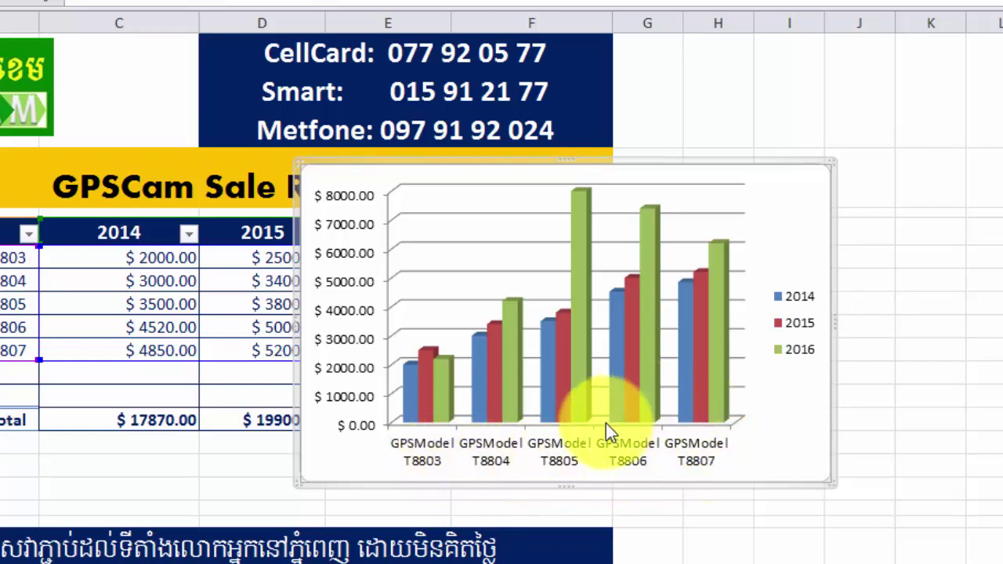
mouse_move(584, 210)
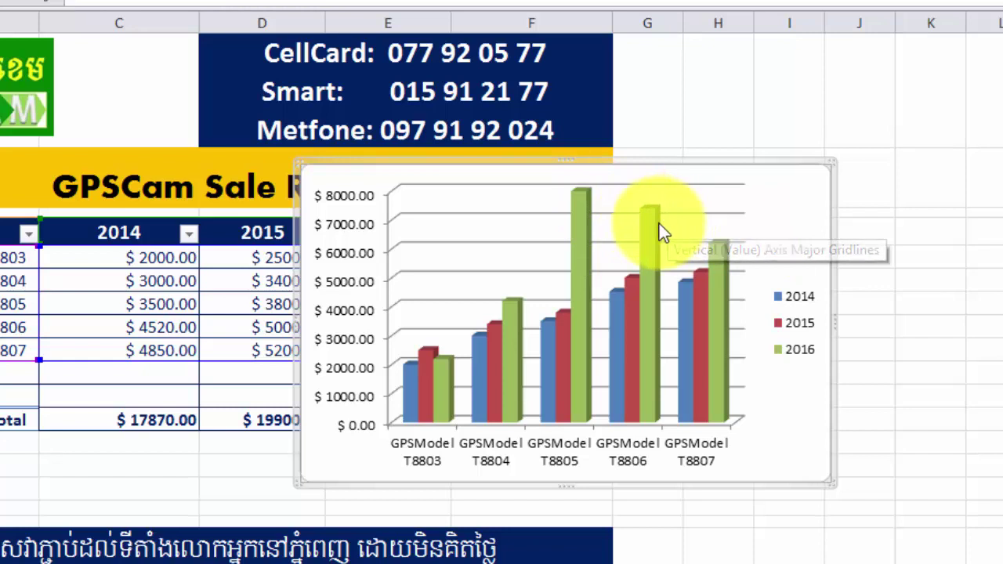
mouse_move(652, 226)
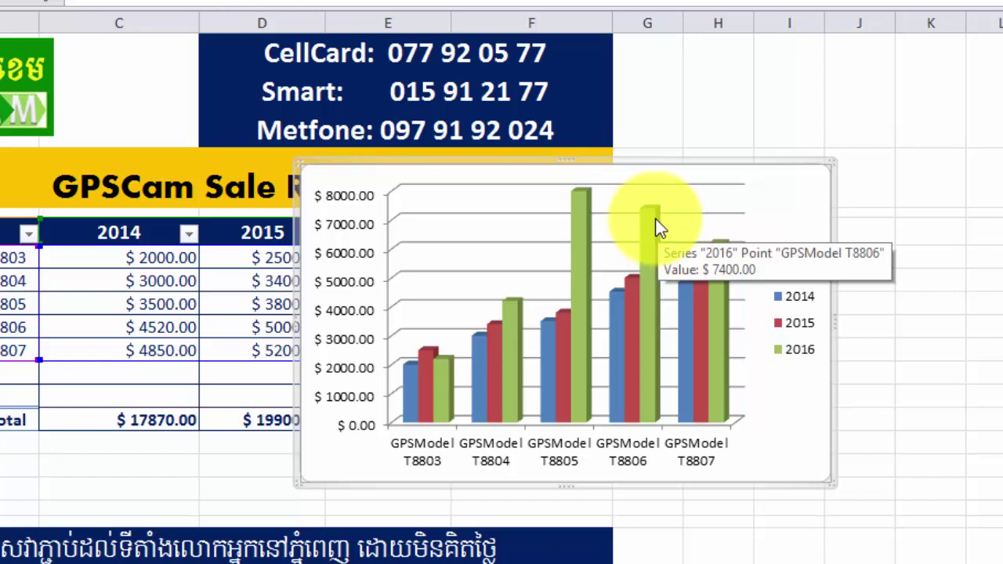
mouse_move(725, 247)
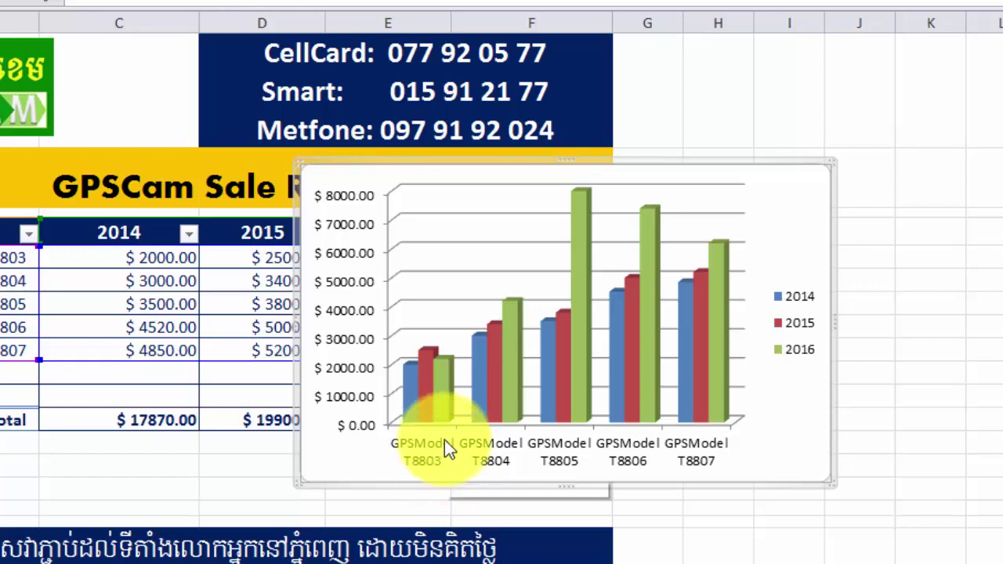
mouse_move(439, 392)
mouse_move(426, 413)
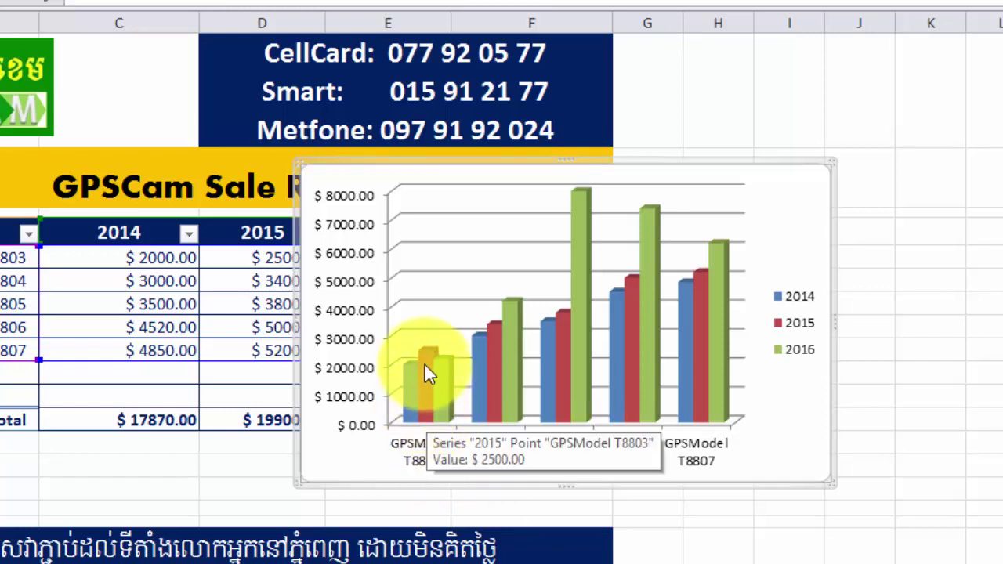
click(441, 464)
click(439, 467)
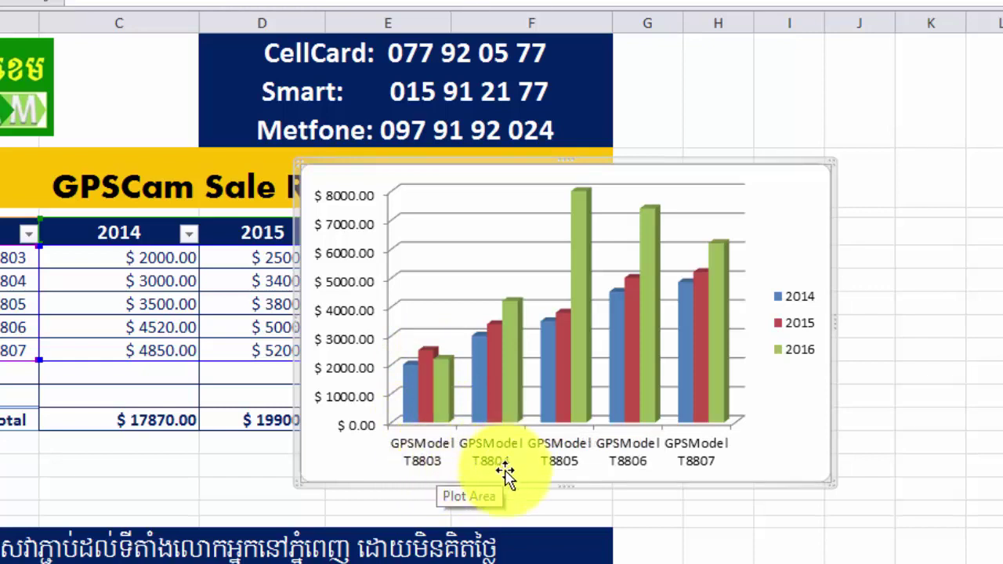
mouse_move(510, 384)
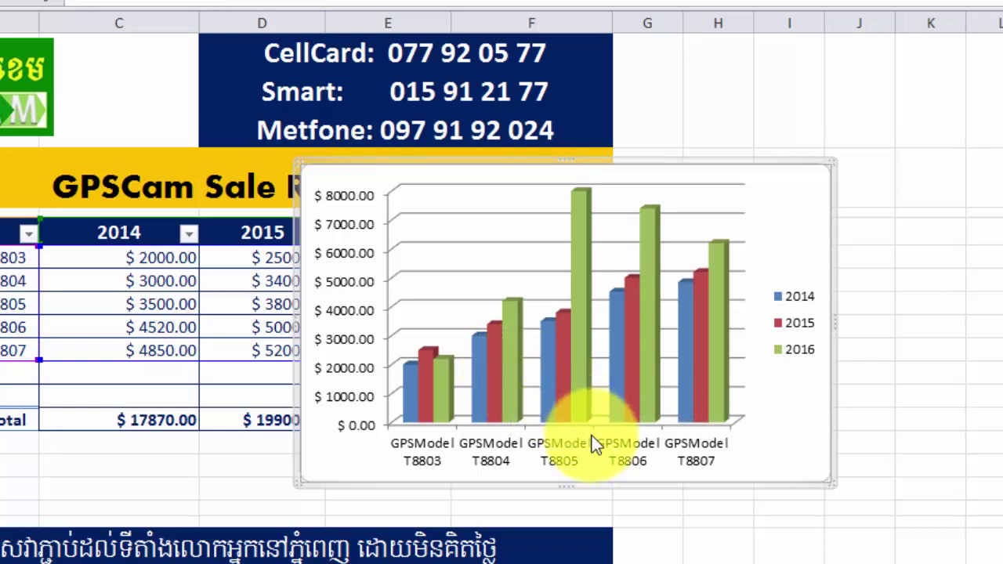
mouse_move(584, 414)
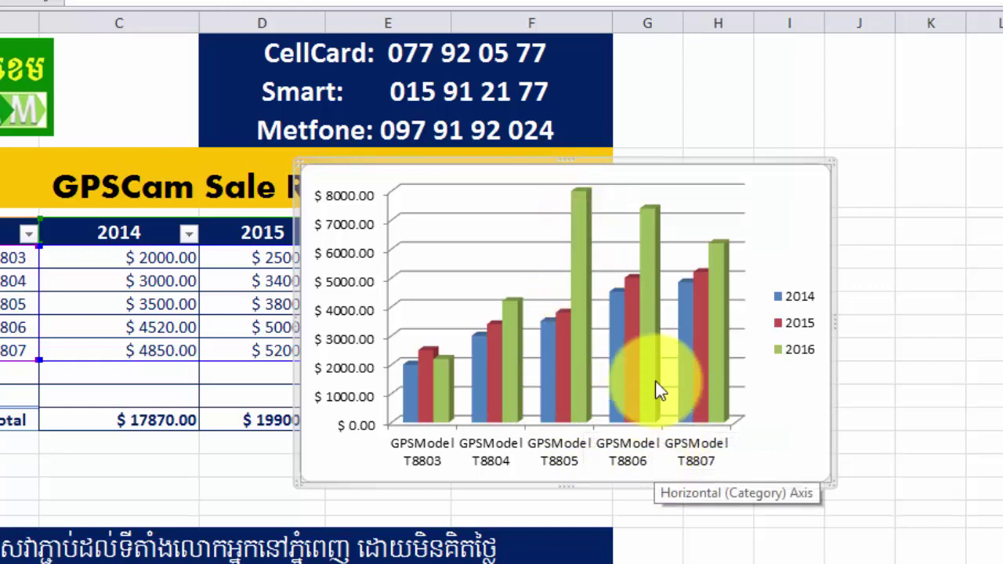
mouse_move(656, 286)
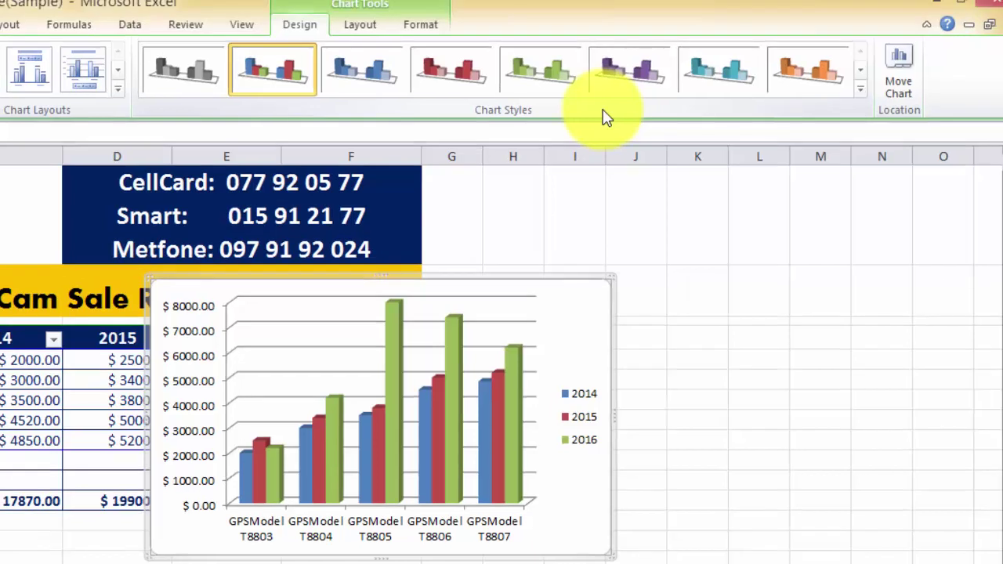
Try a purple and a black chart style, then apply the multicolour style with shaded grey walls
click(859, 90)
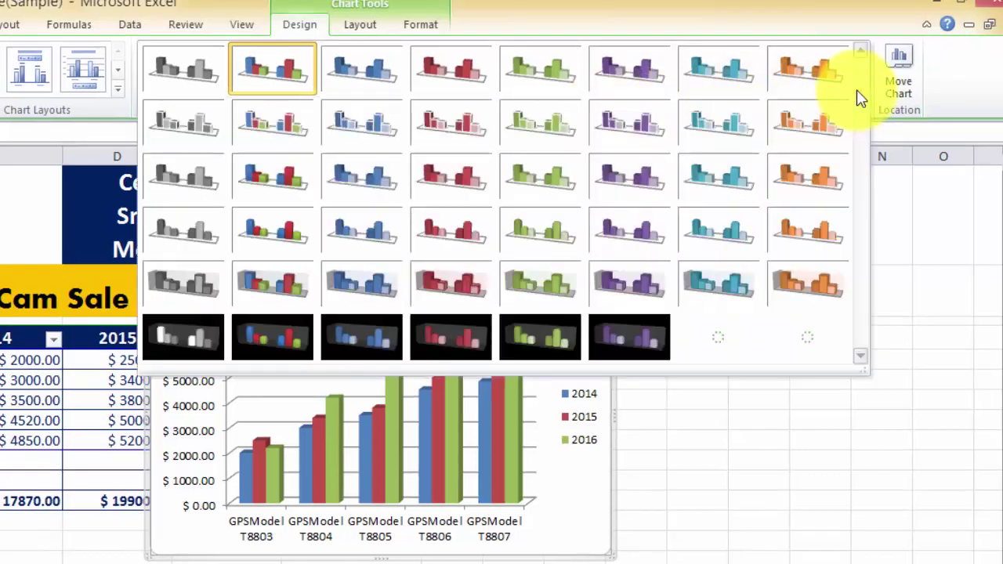
click(650, 191)
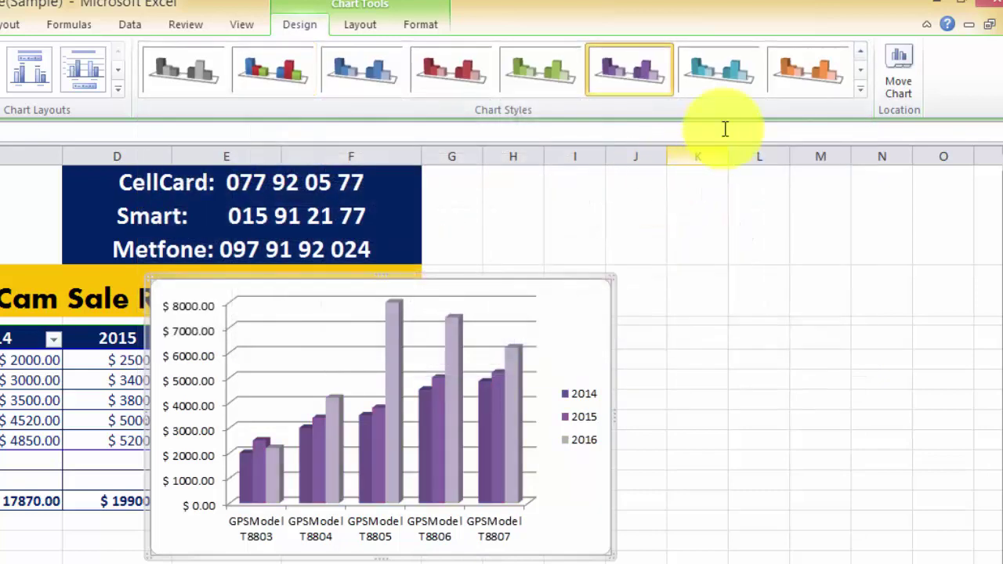
click(860, 91)
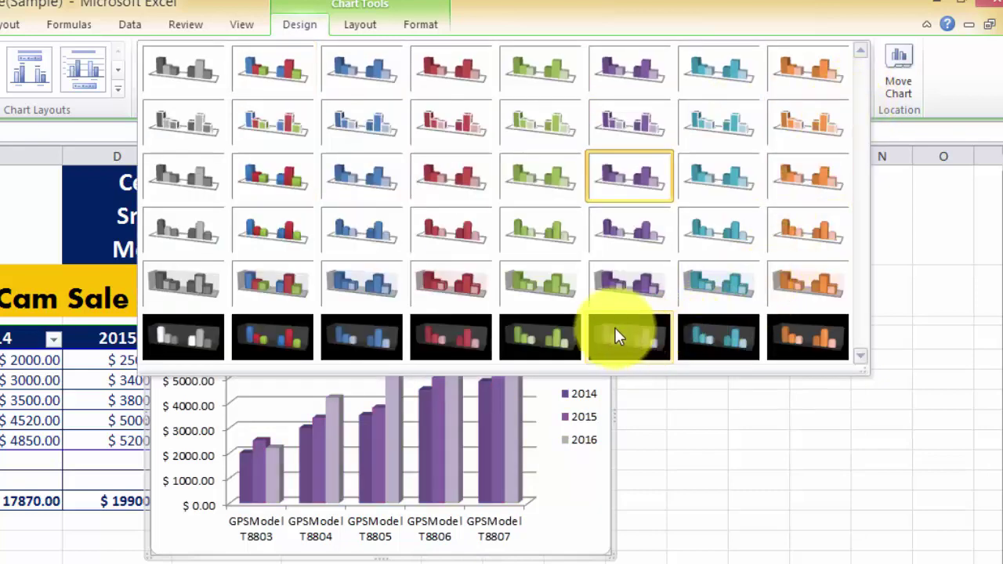
click(373, 337)
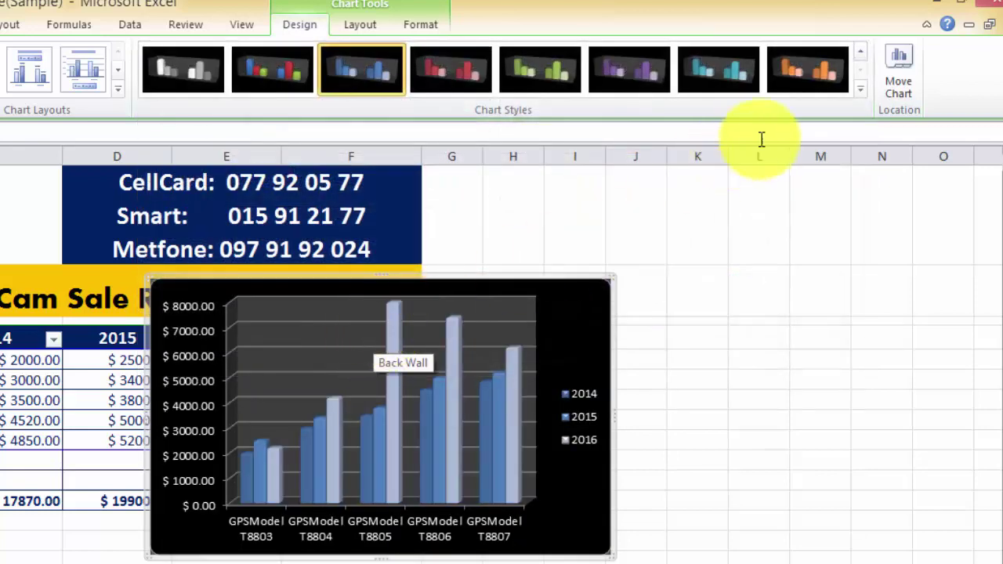
click(861, 90)
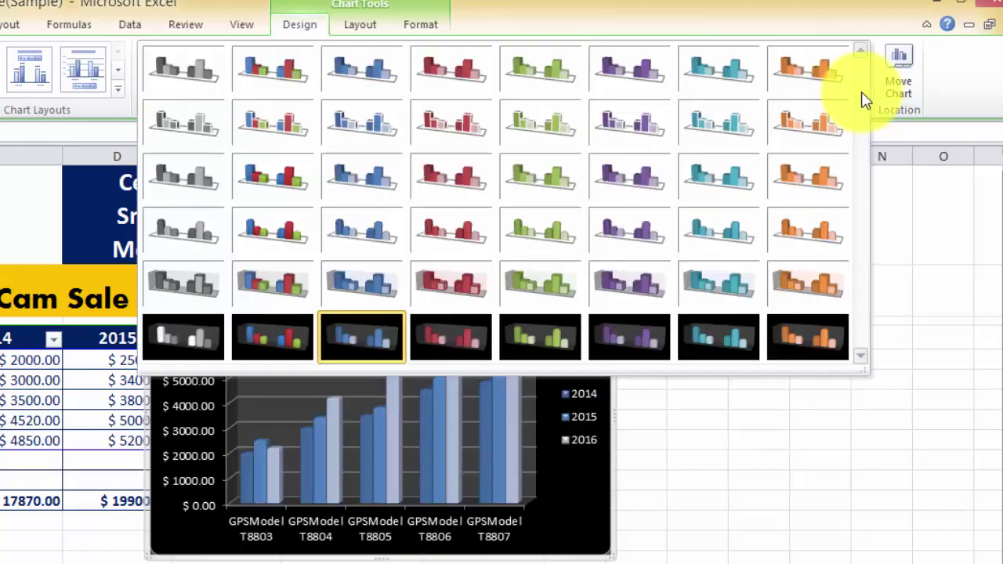
click(278, 289)
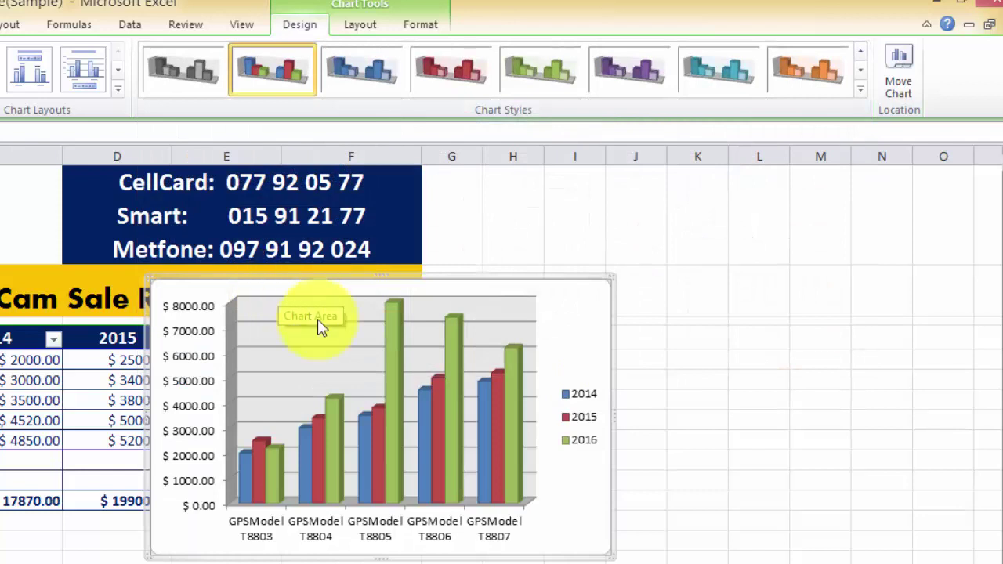
mouse_move(440, 452)
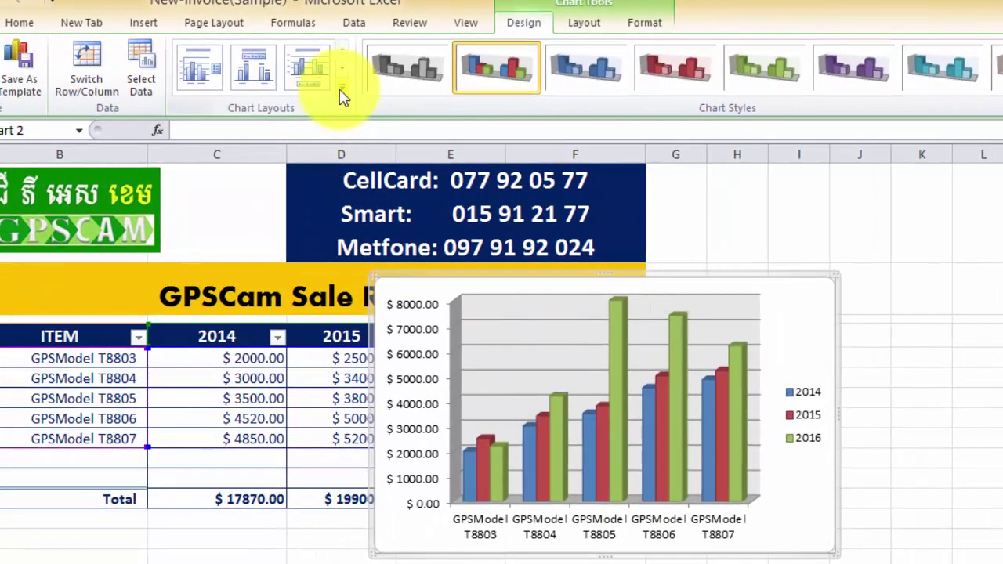
Try several chart layouts and settle on Layout 1, with a chart title and right-side legend
click(343, 93)
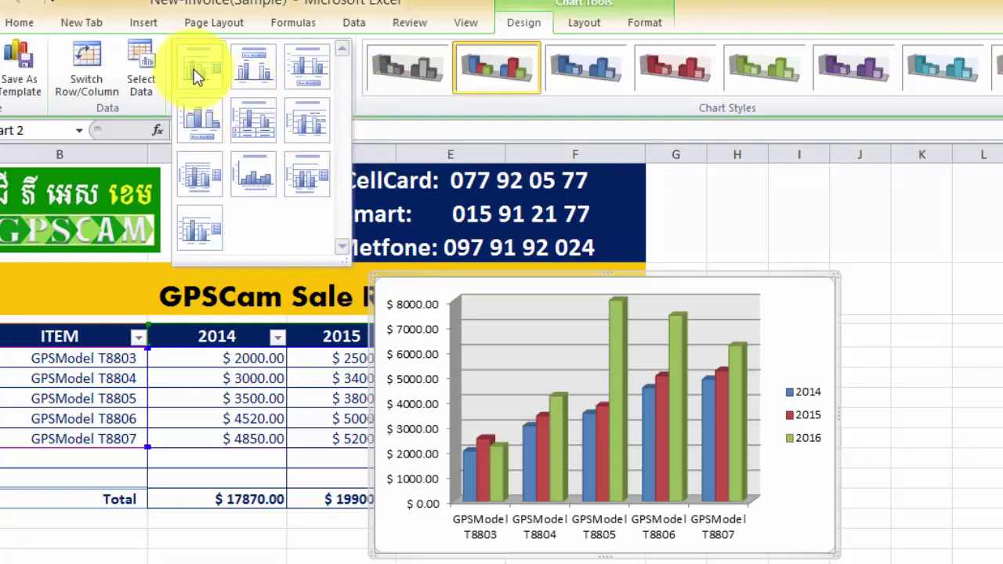
click(198, 75)
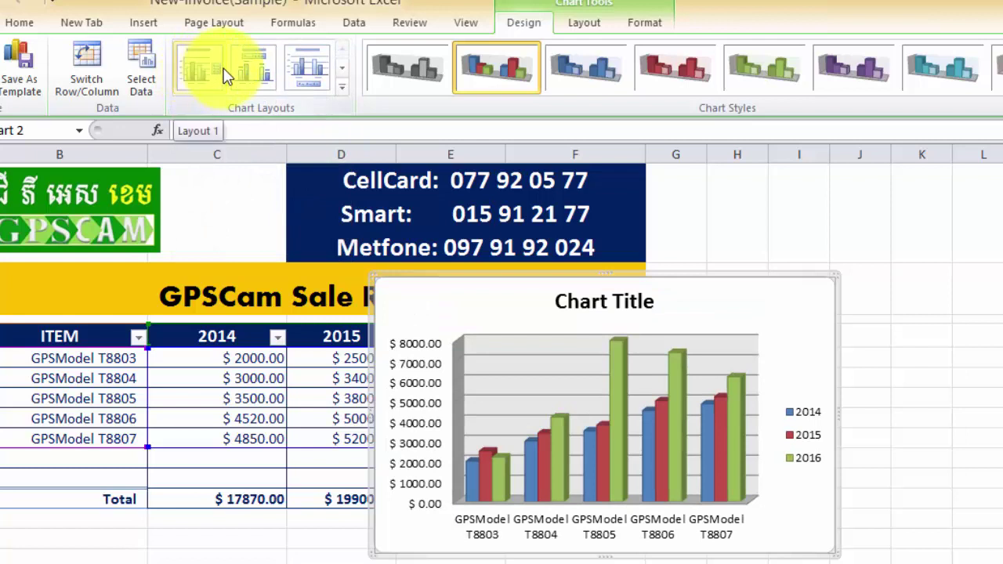
click(248, 72)
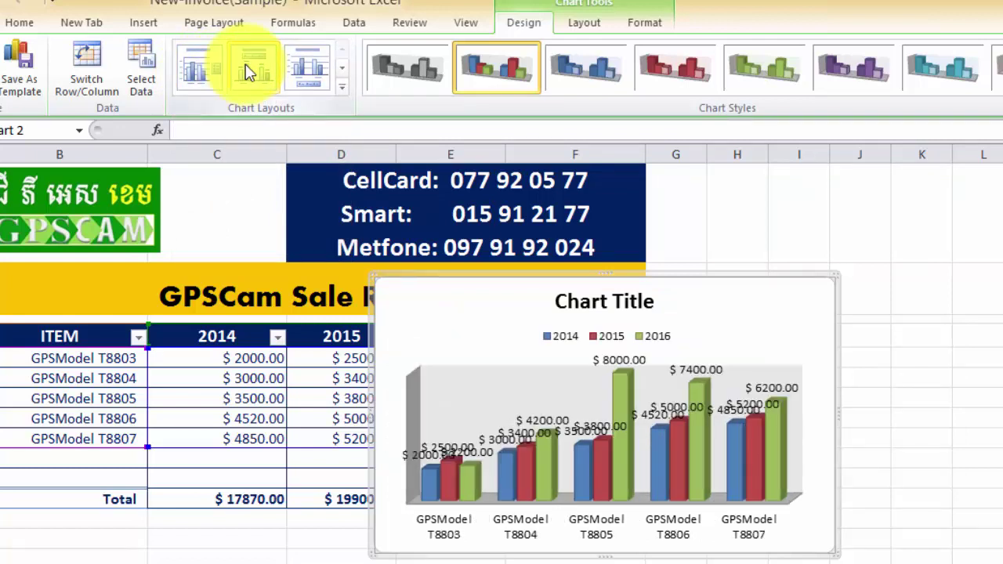
click(314, 79)
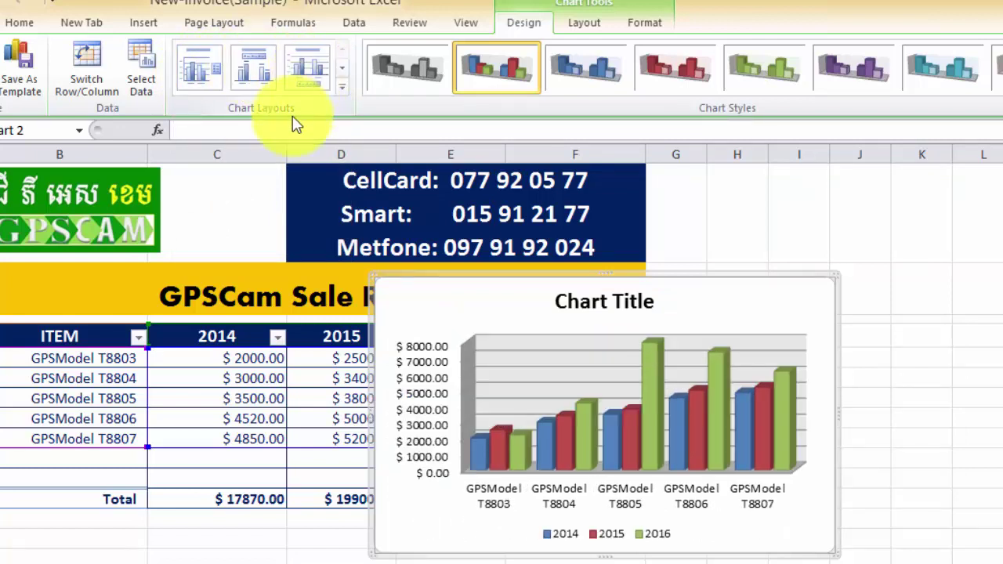
click(341, 87)
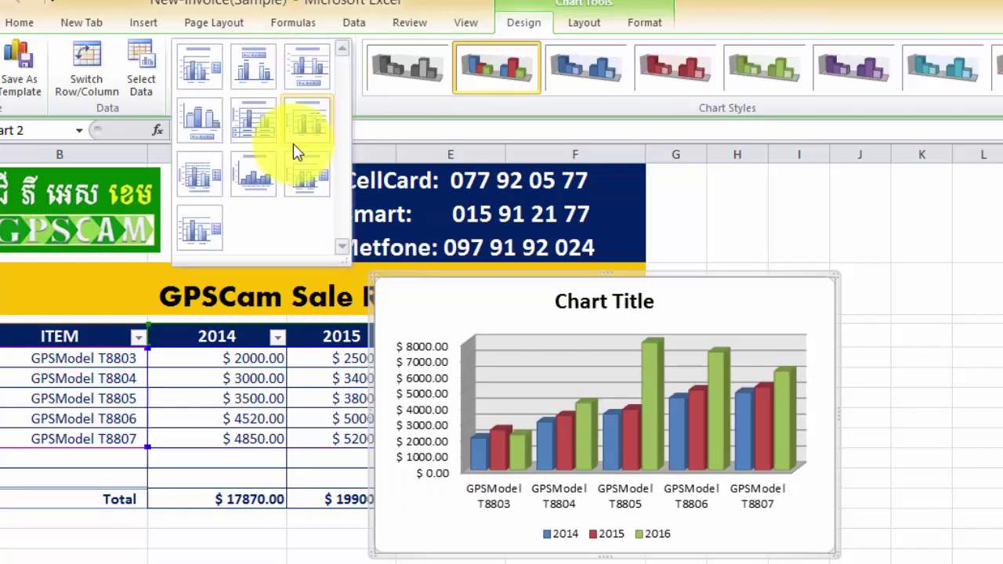
click(265, 179)
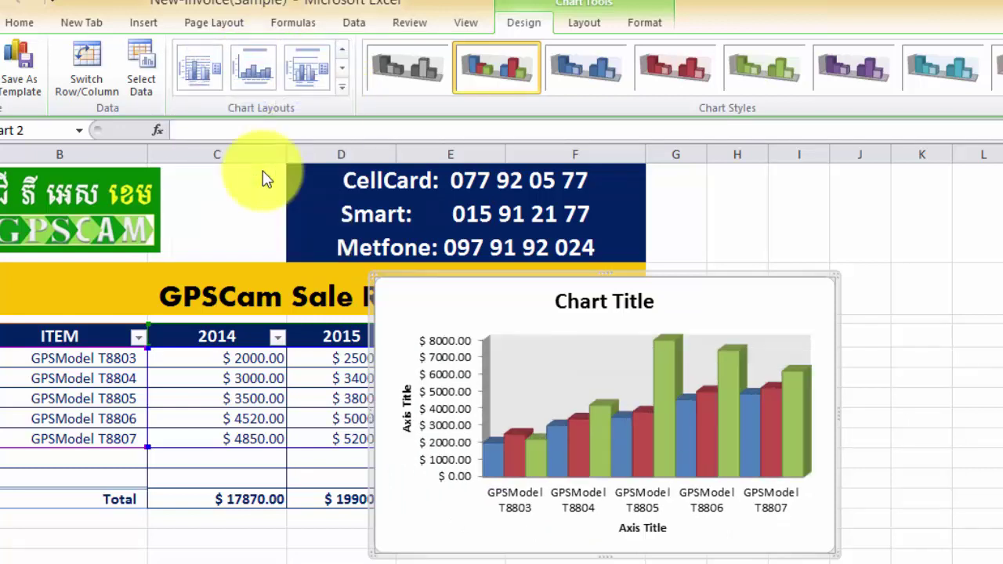
click(201, 78)
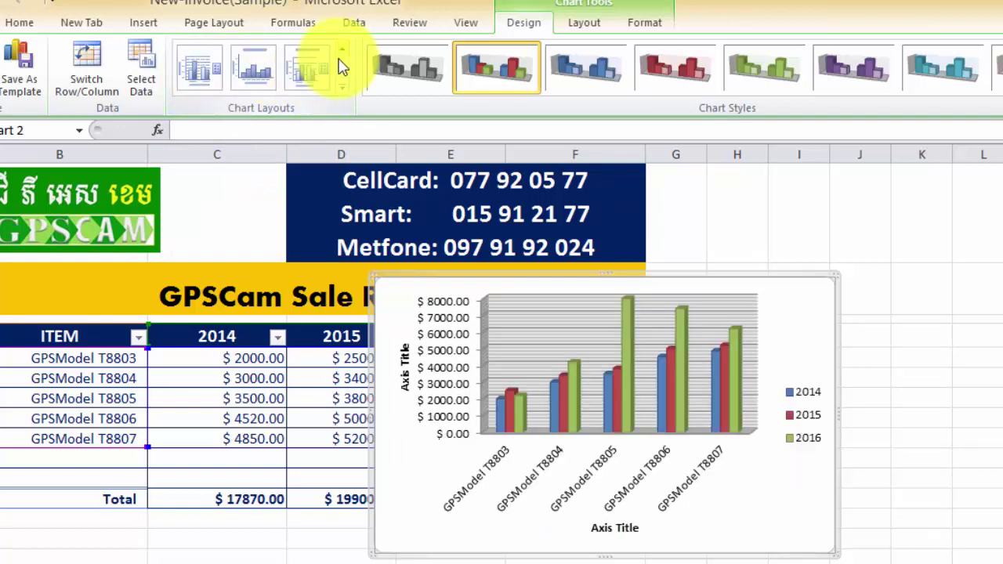
click(344, 87)
click(201, 77)
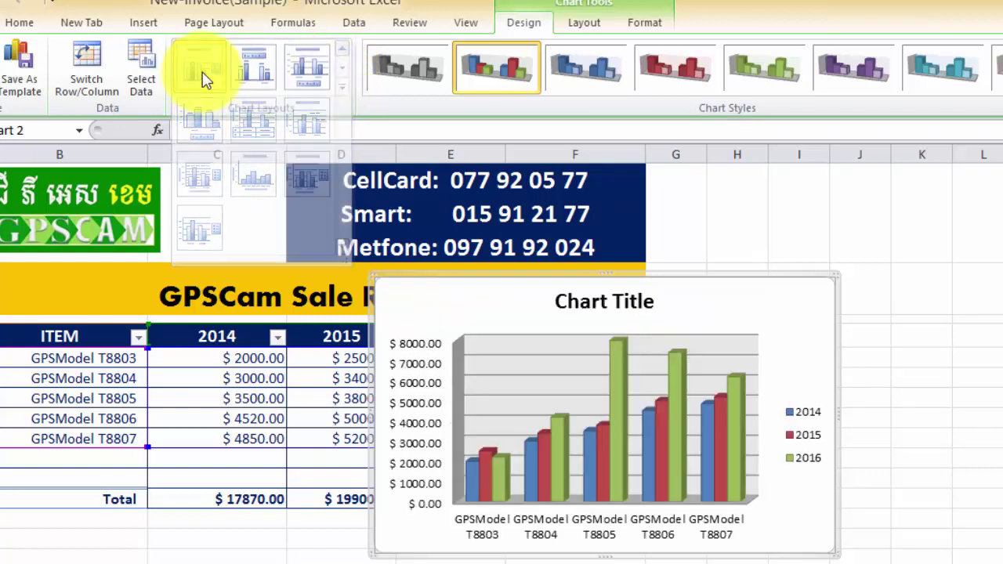
Replace the placeholder 'Chart Title' text with 'GPSCam Sale Report'
click(614, 304)
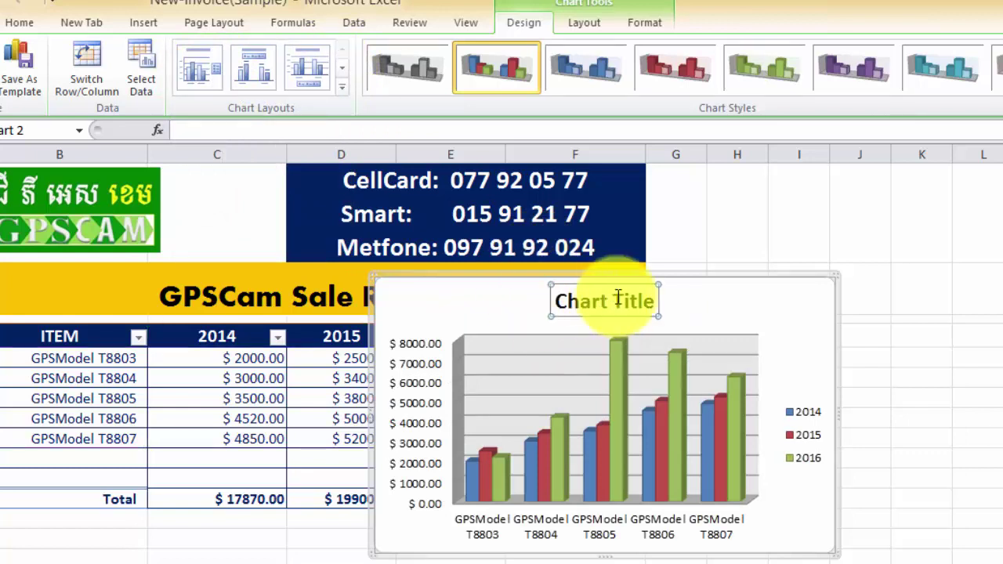
drag(655, 302, 555, 302)
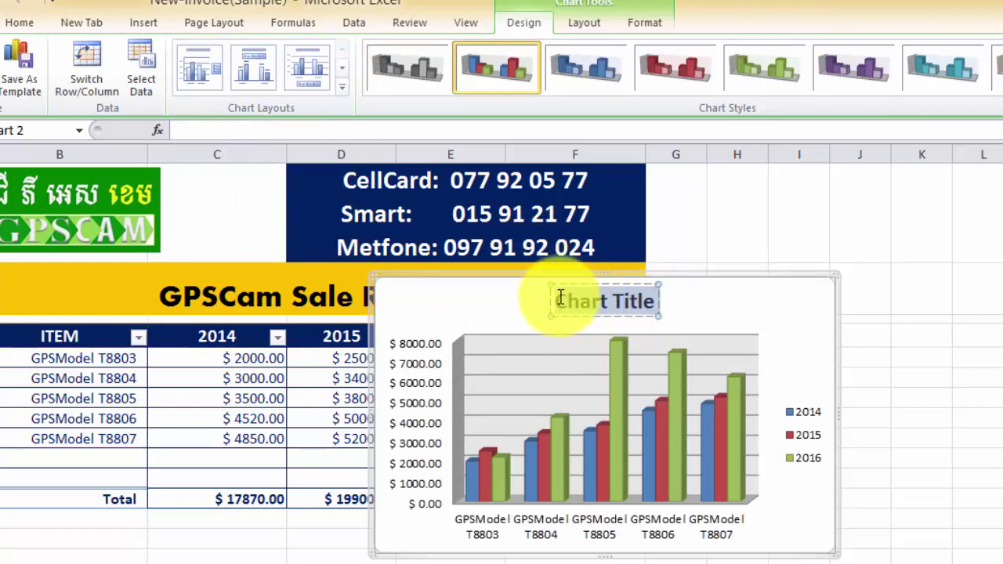
text(G)
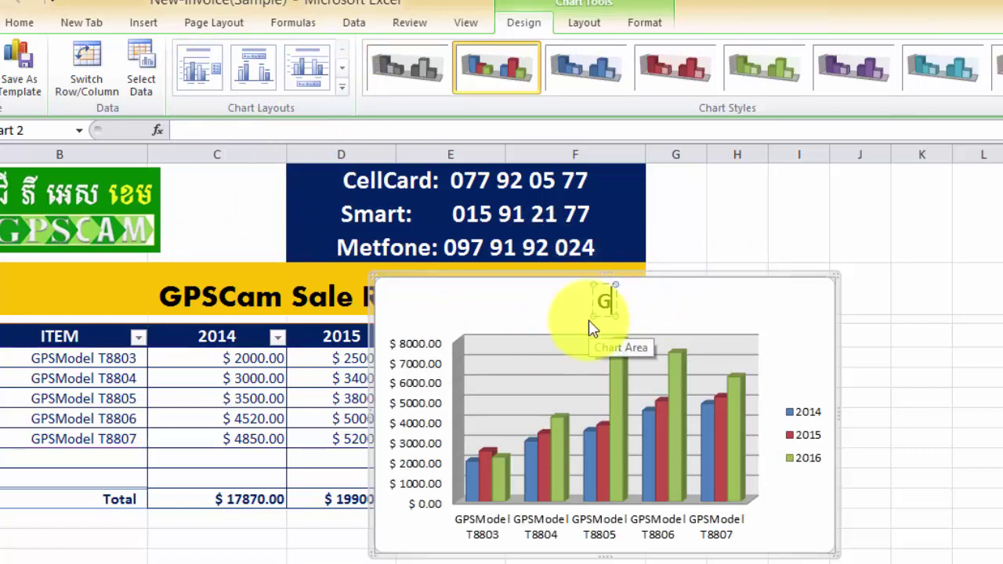
text(PSCa)
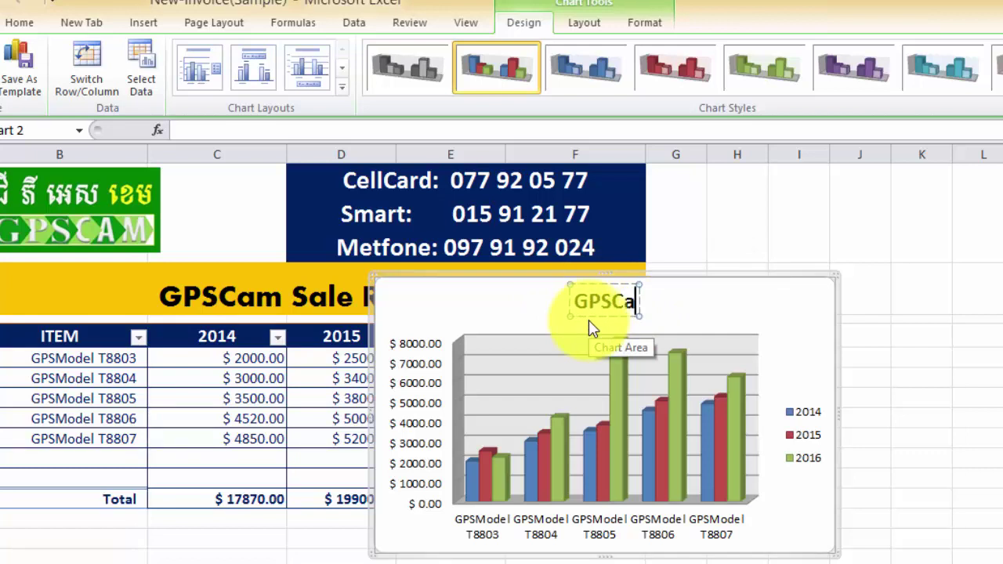
text(m)
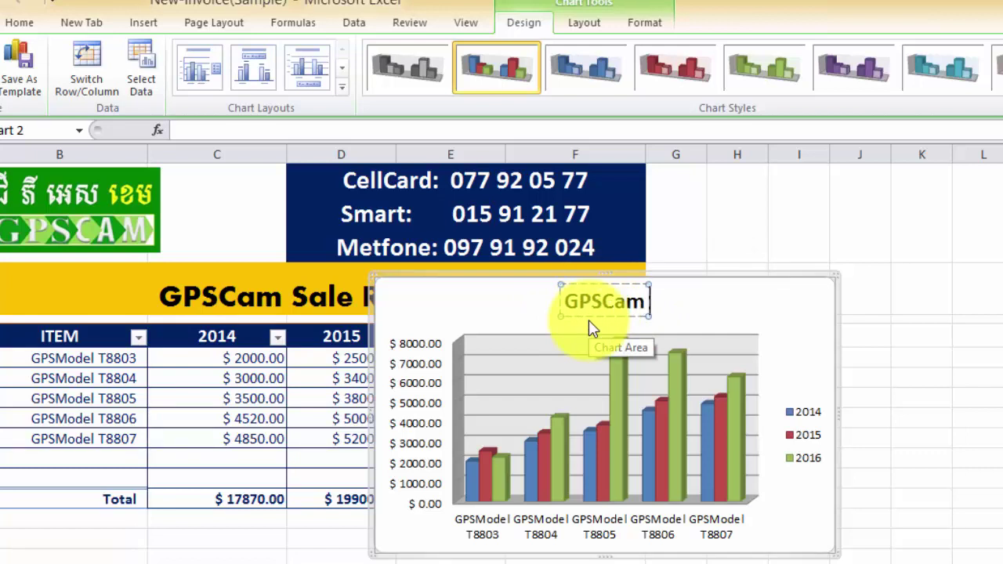
text( R)
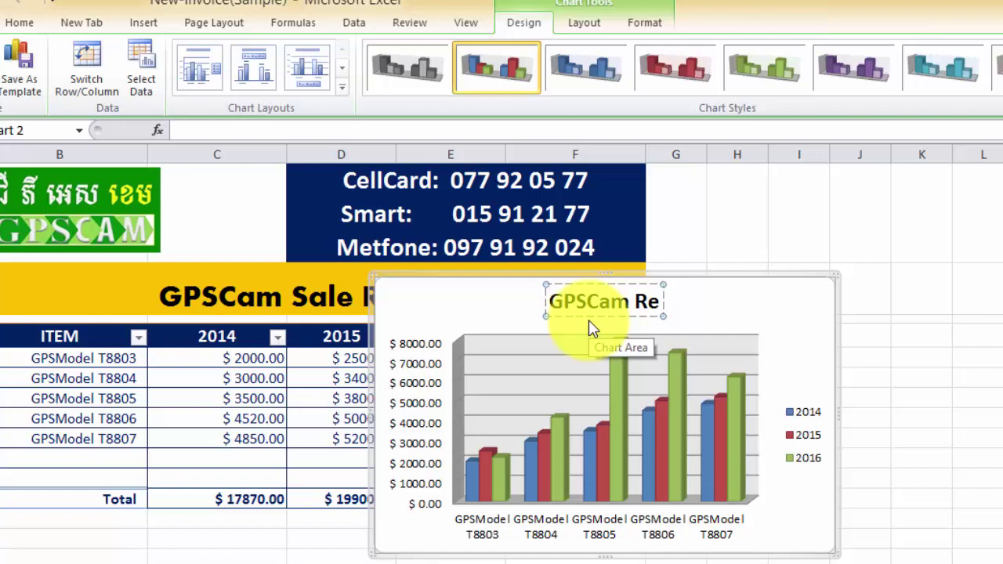
key(BackSpace)
text(Sale)
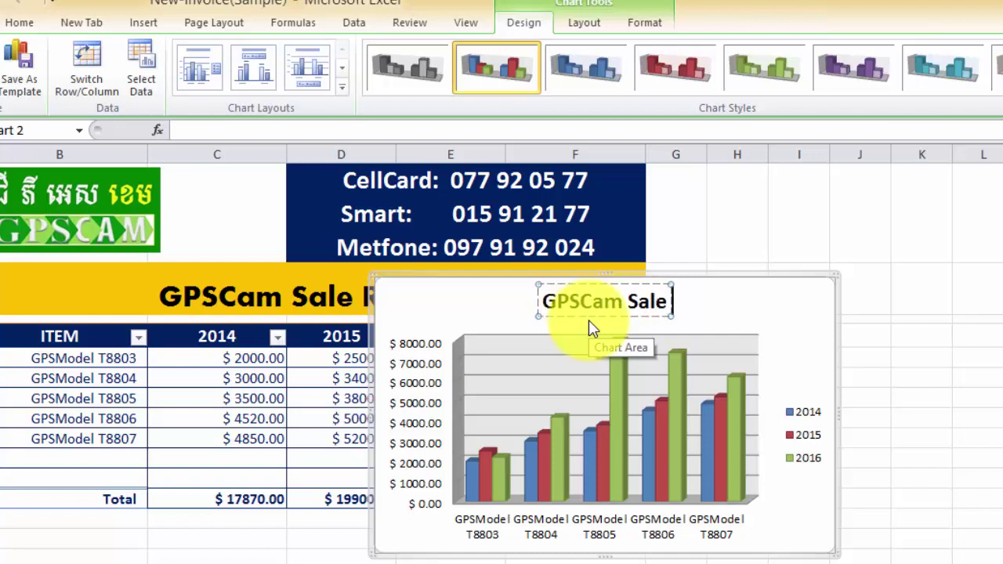
text( Report)
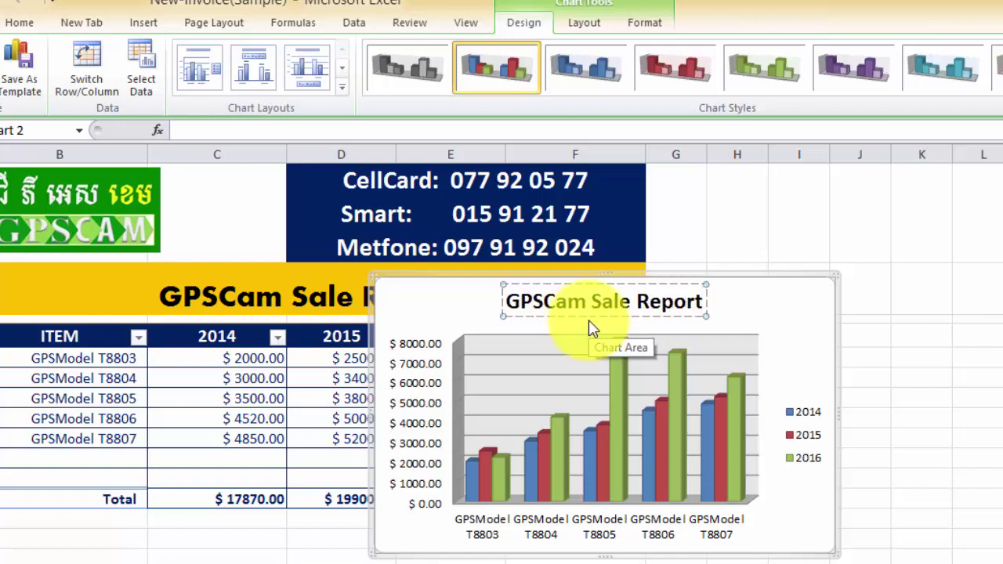
click(783, 502)
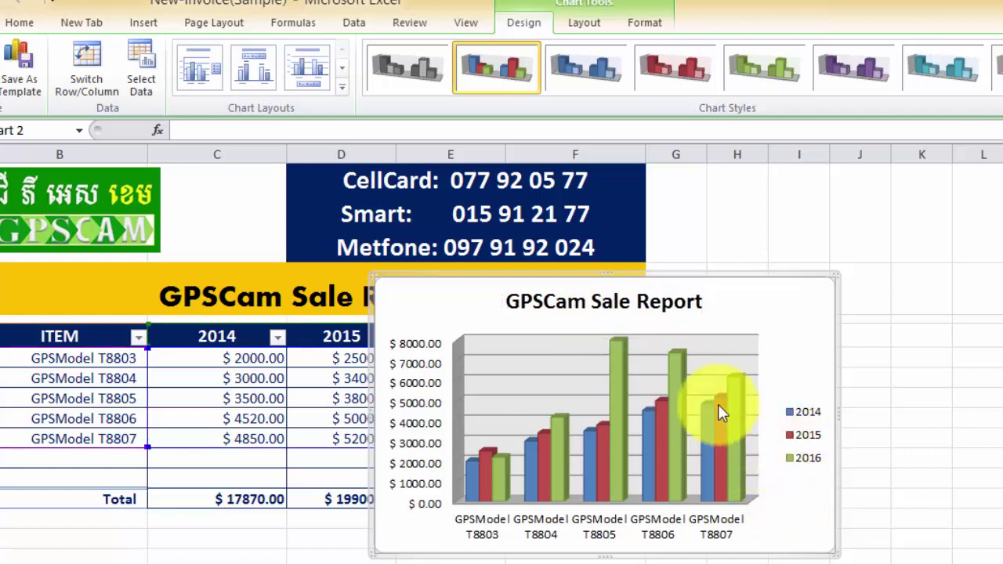
mouse_move(721, 414)
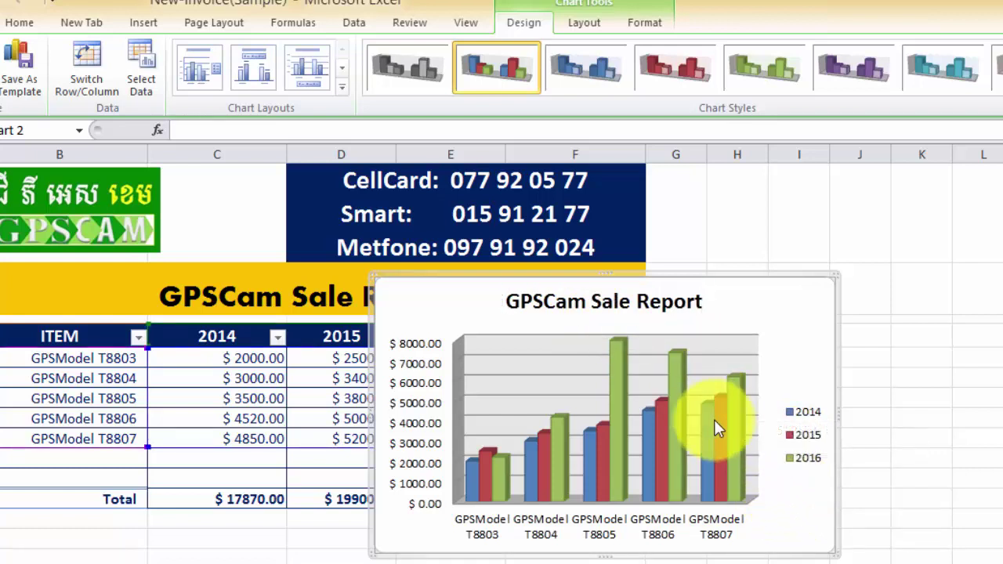
mouse_move(729, 431)
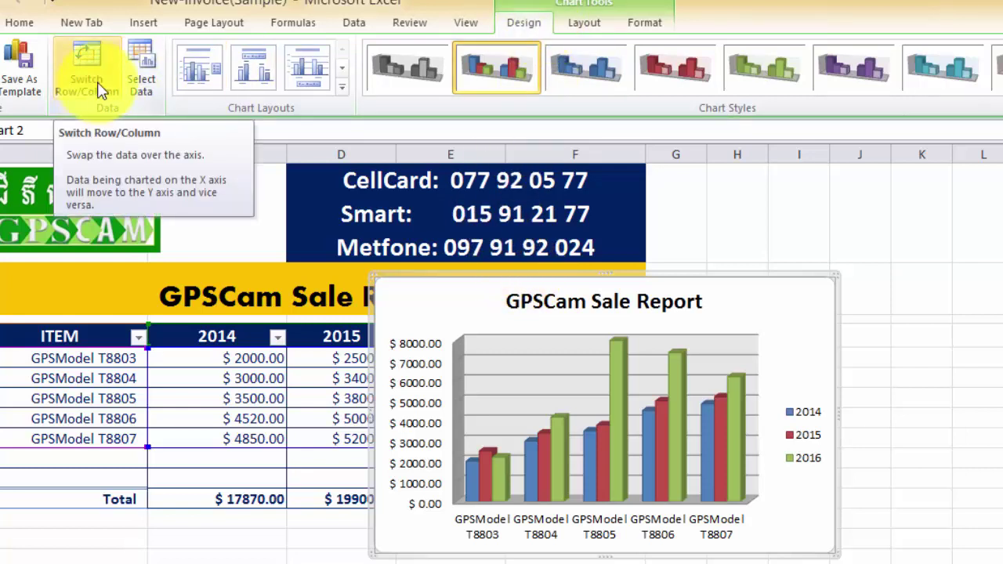
Switch Row/Column so years become categories and GPSModel items become series, then nudge the chart
click(101, 86)
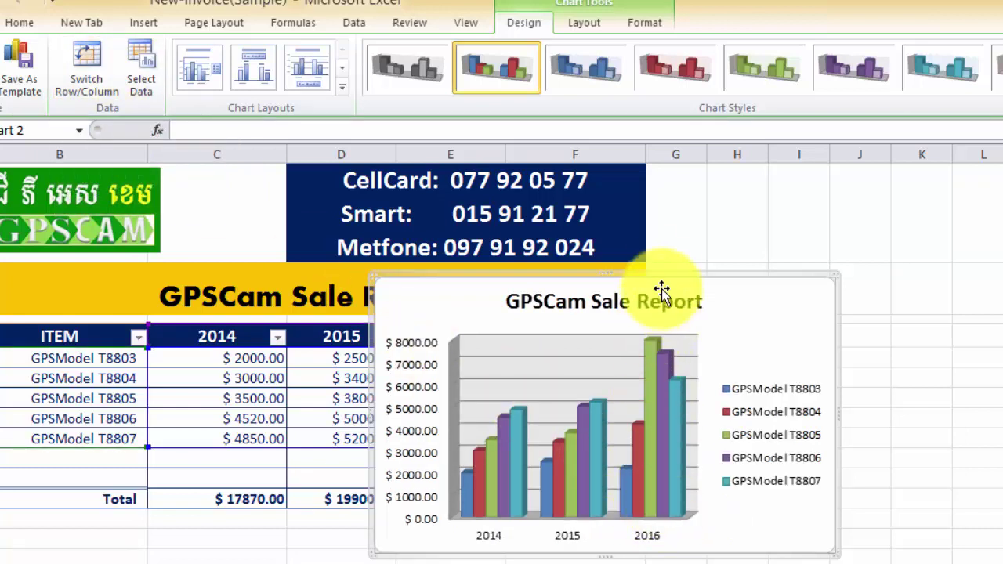
mouse_move(664, 275)
mouse_down()
mouse_move(671, 269)
mouse_move(663, 277)
mouse_up()
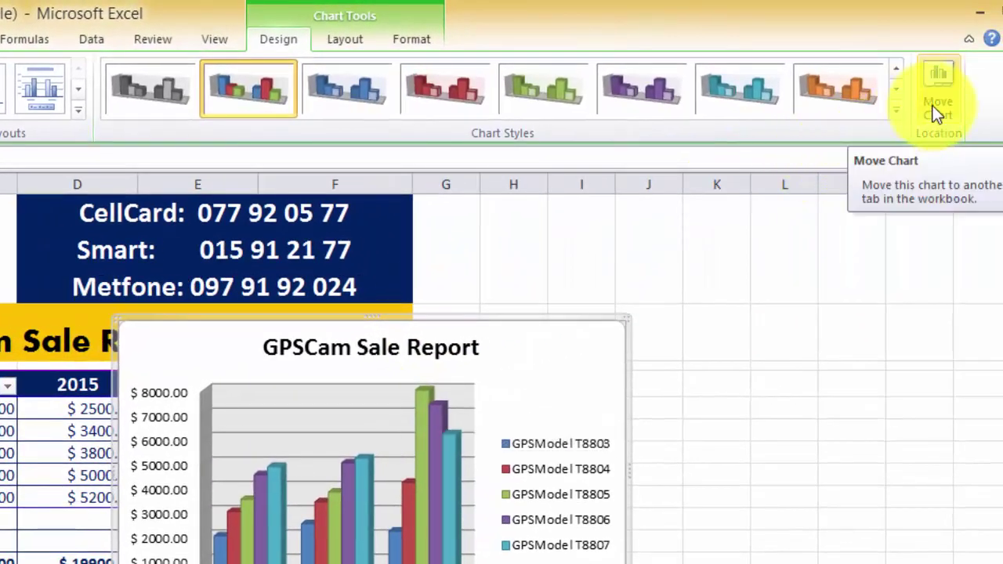
Use Move Chart to place the chart on a new sheet named 'GPSCam Sale Report'
click(938, 114)
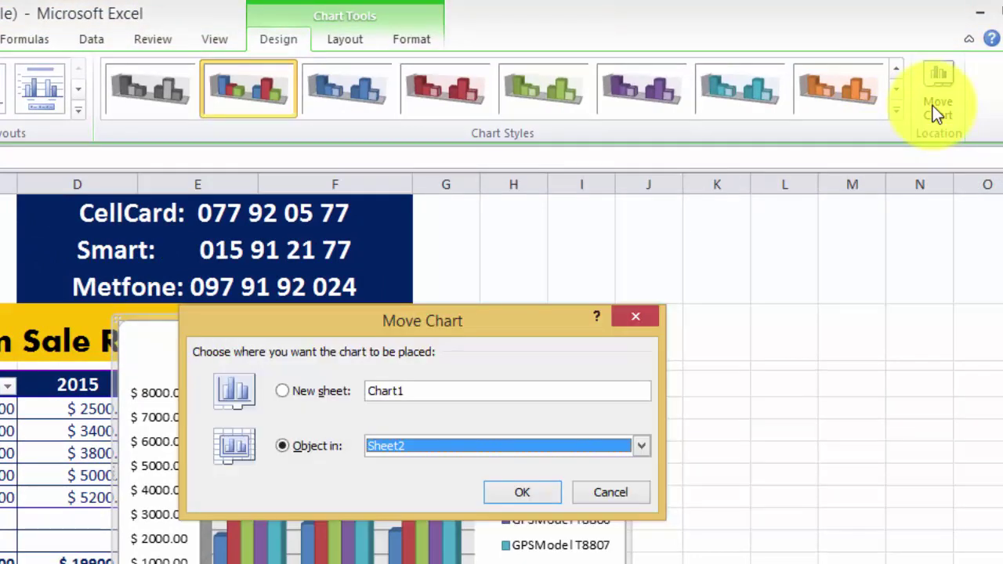
click(285, 392)
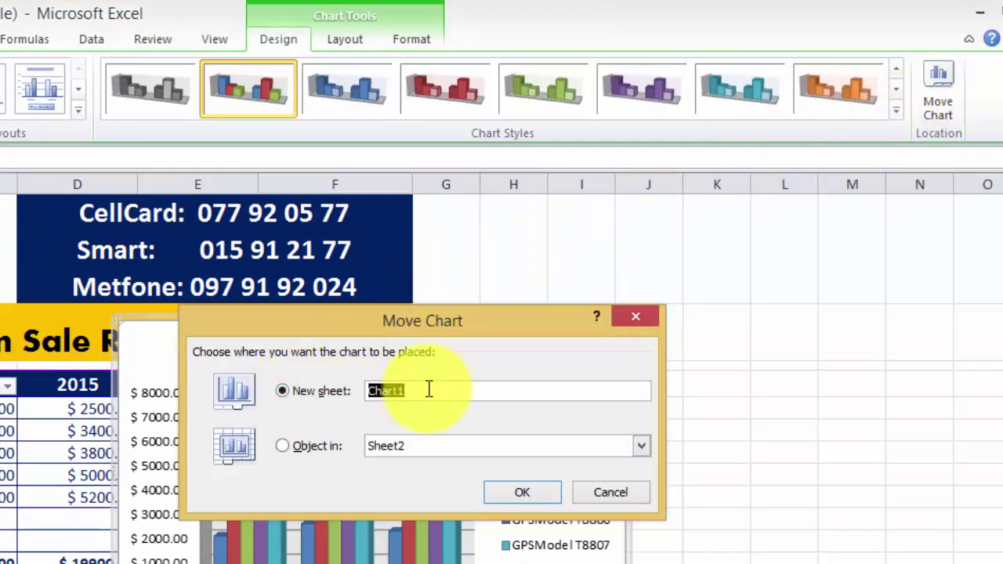
text(GPSCam Sale Repo)
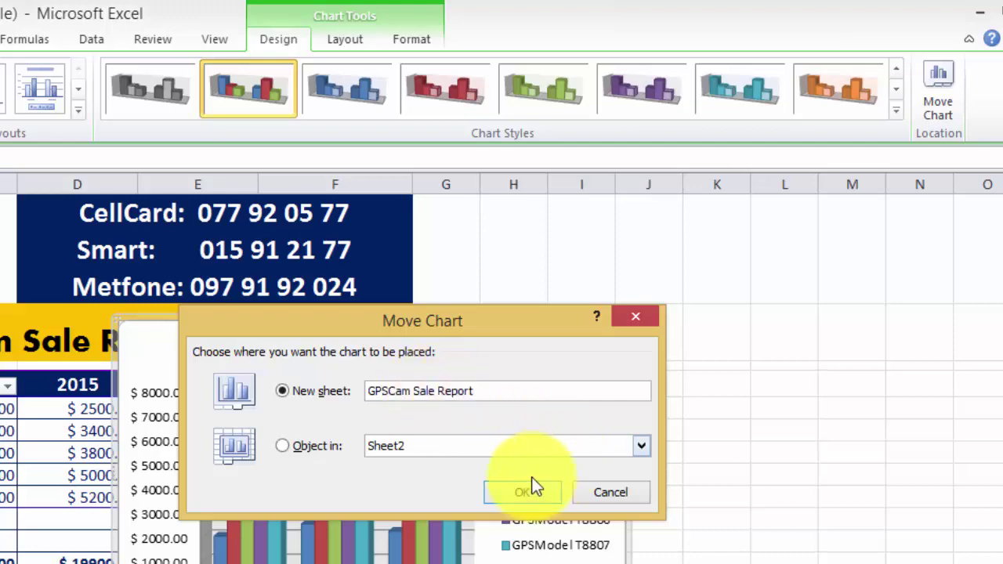
click(512, 493)
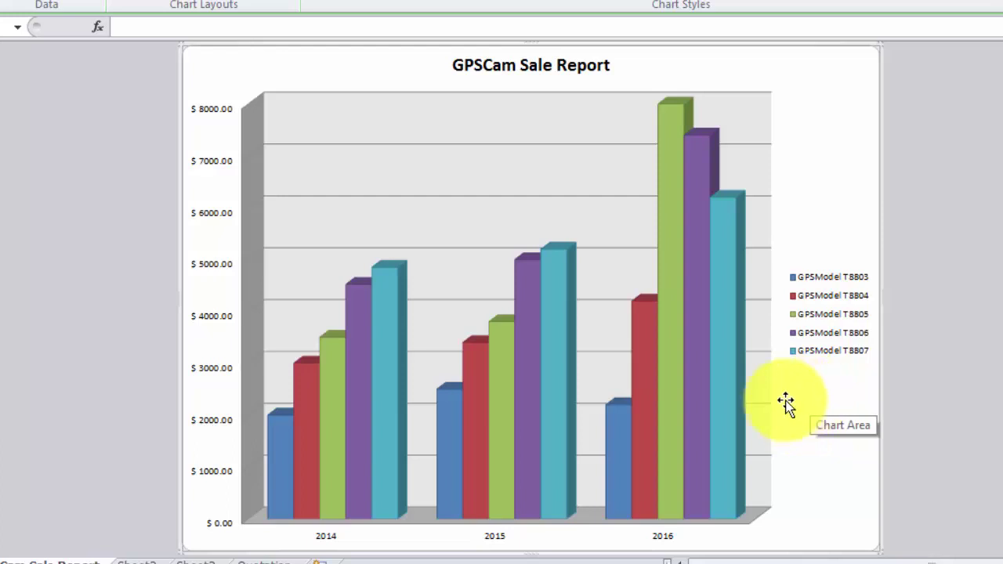
mouse_move(667, 181)
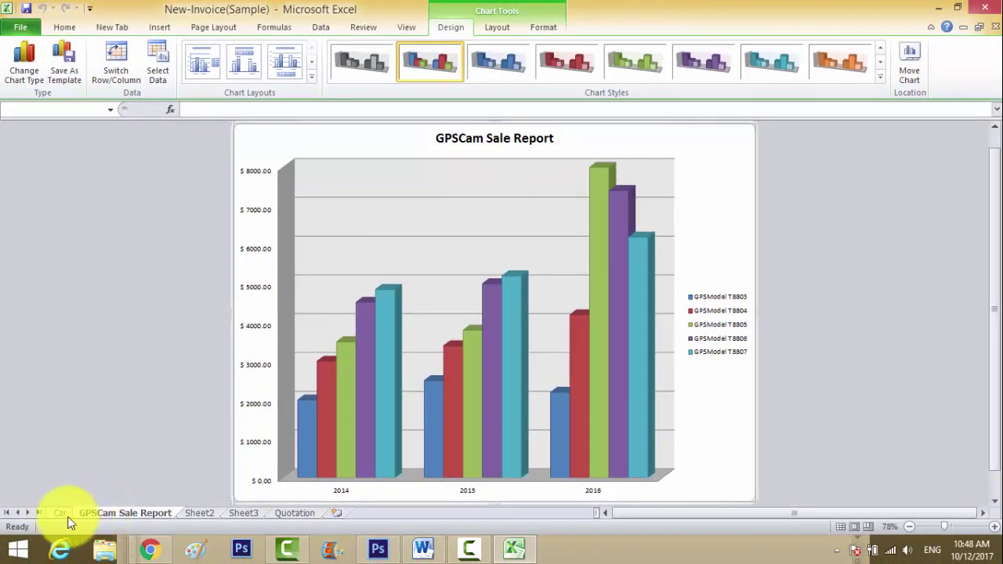
Return to Sheet2's sales table and select cell F5 under PERCENTAGE
click(192, 514)
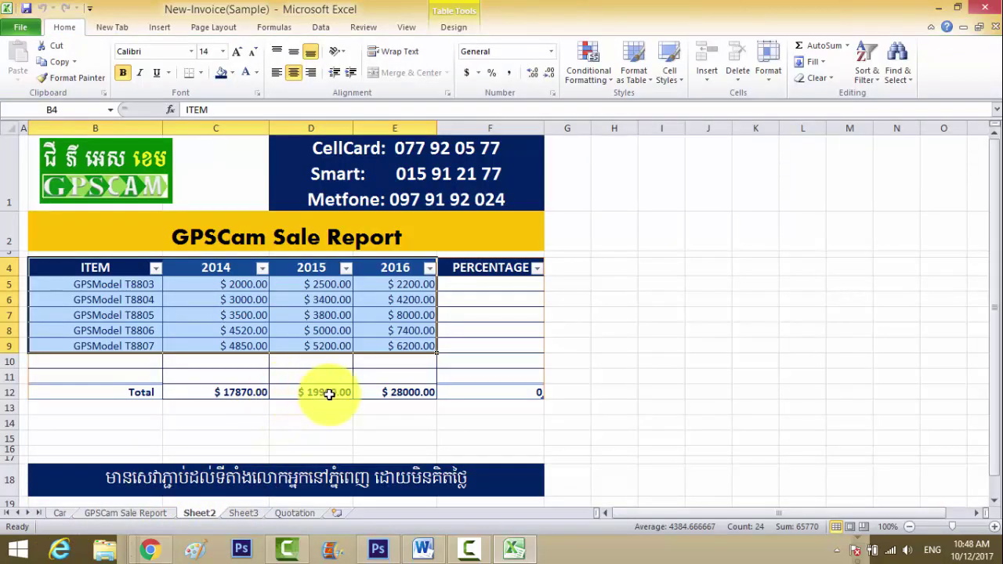
scroll(394, 436, down, 3)
scroll(397, 436, up, 3)
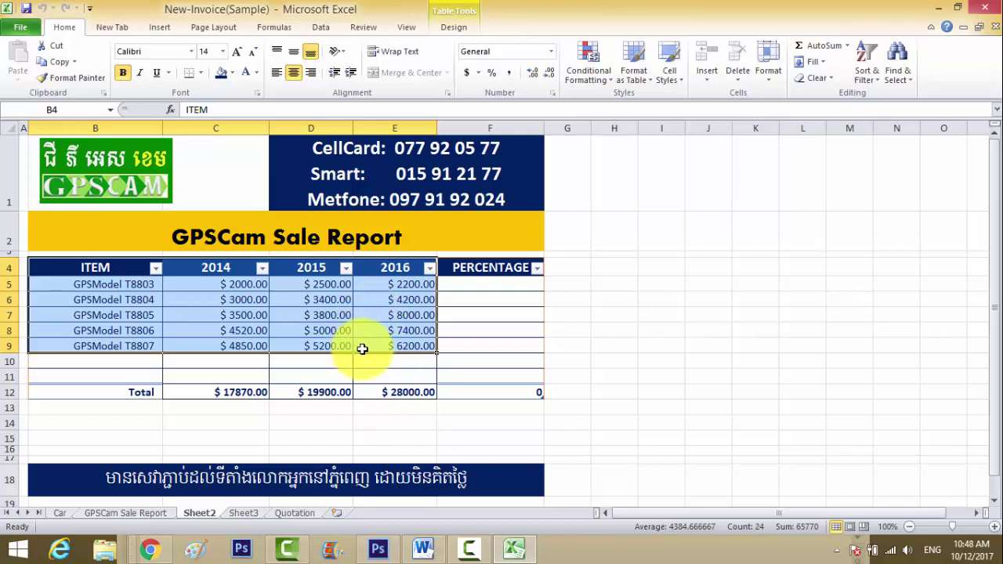
click(461, 285)
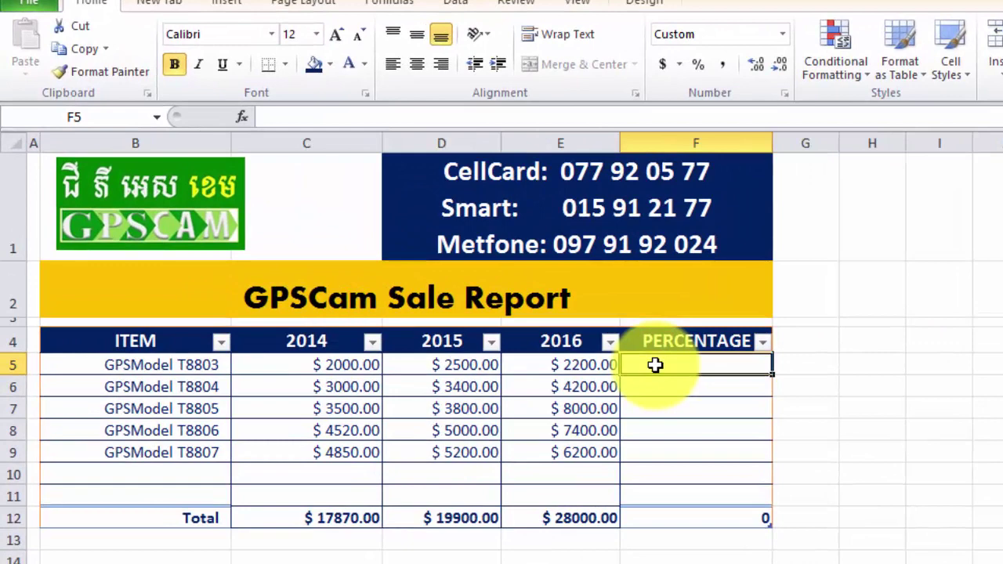
Enter a first formula in F5 dividing the 2016 value E5 by the 2016 total E12
text(=)
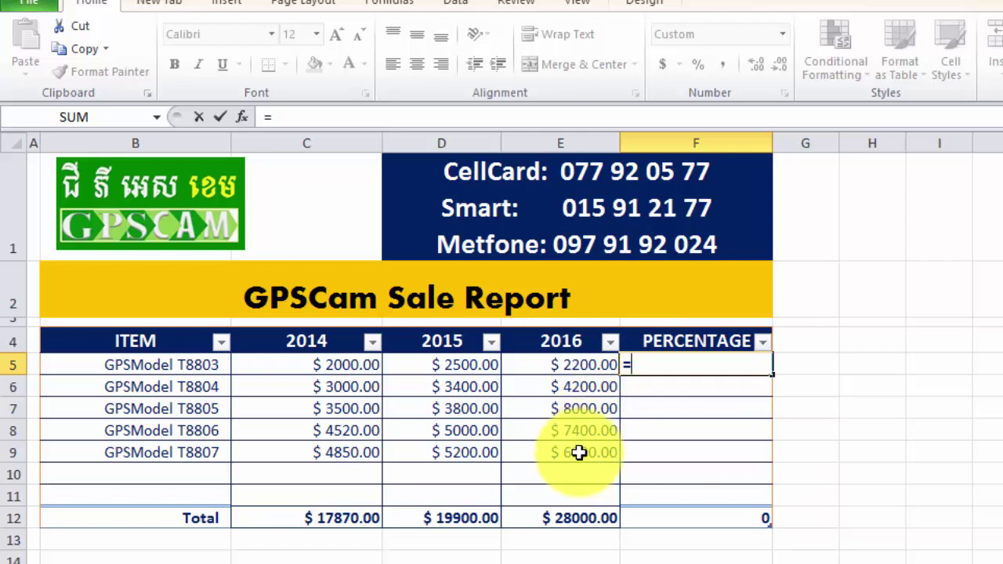
click(563, 523)
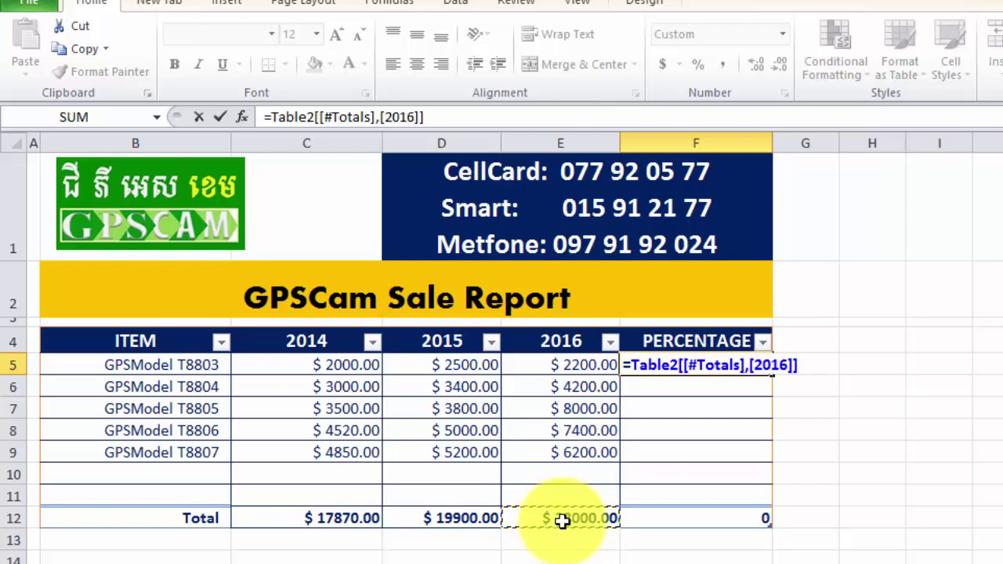
key(Escape)
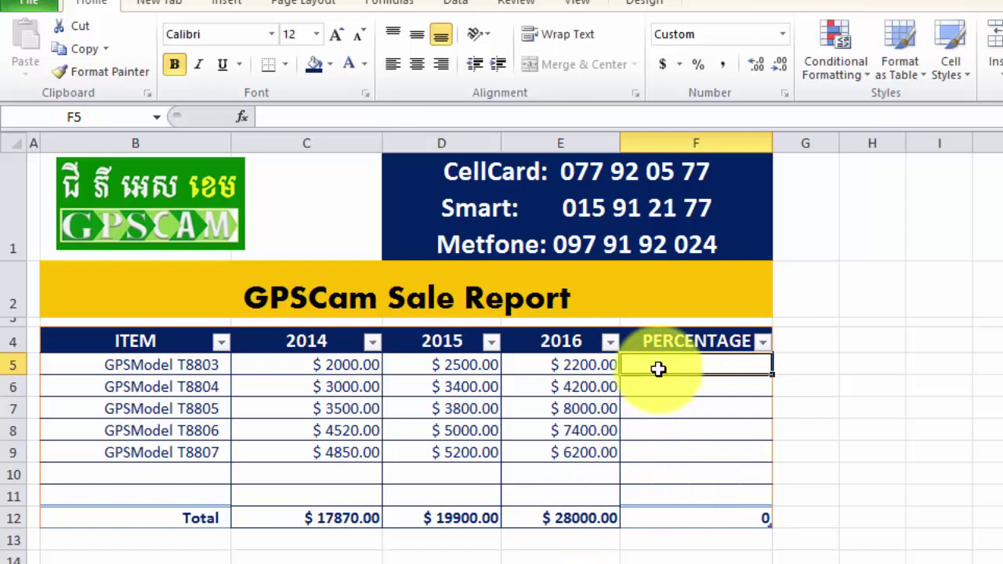
text(=)
click(603, 366)
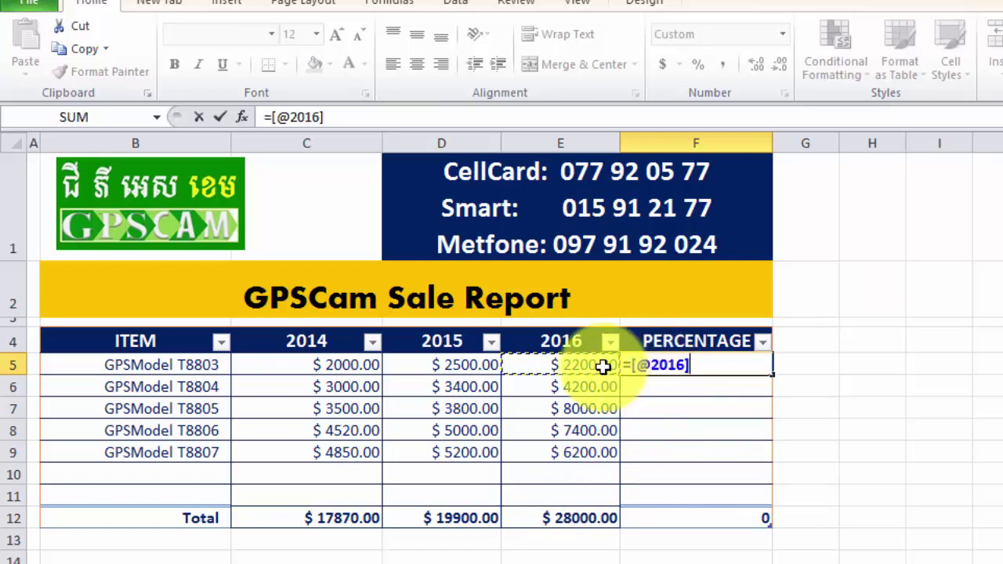
click(586, 518)
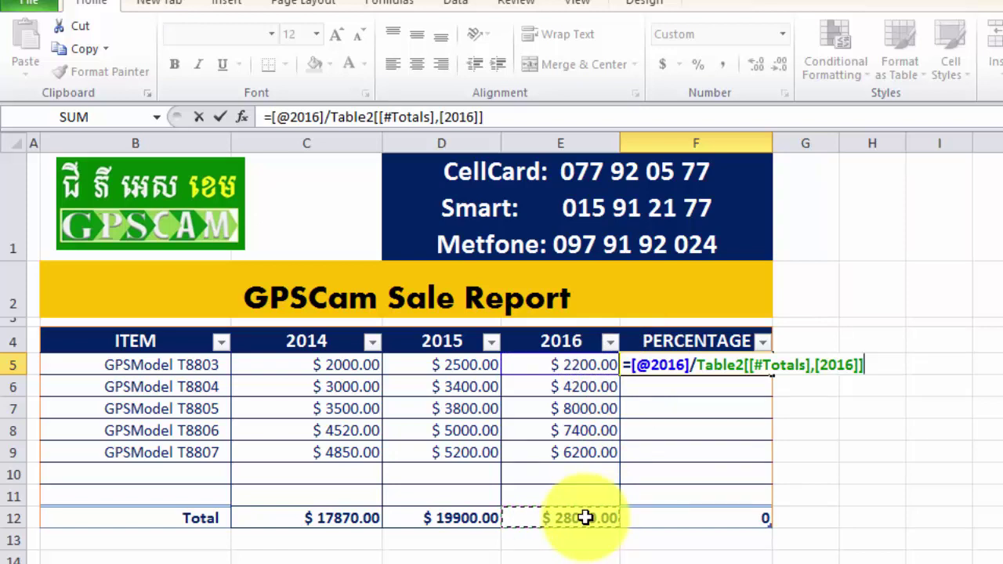
key(Return)
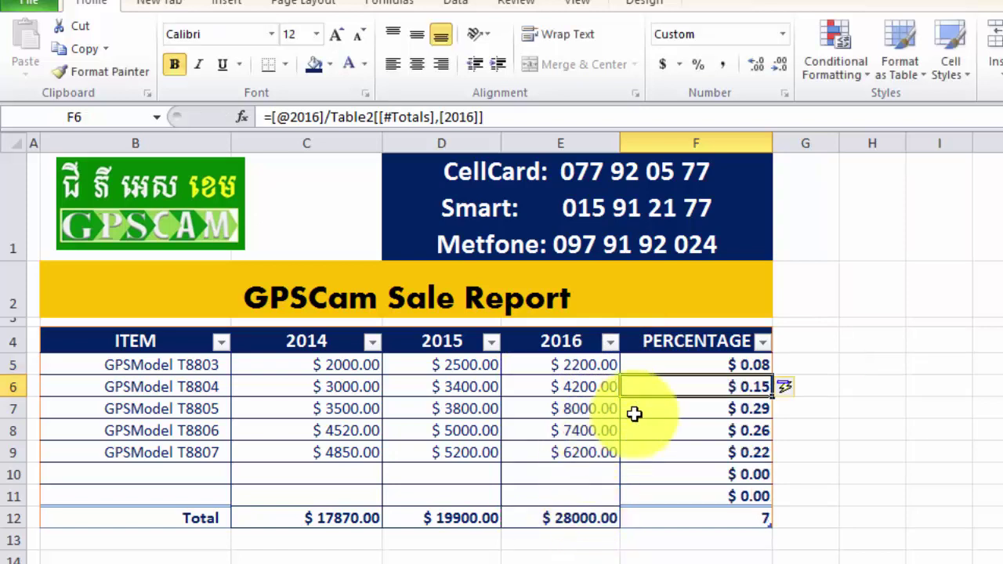
Clear F5:F11 and re-enter =E5/E12 in F5 so it fills down the PERCENTAGE column
click(681, 368)
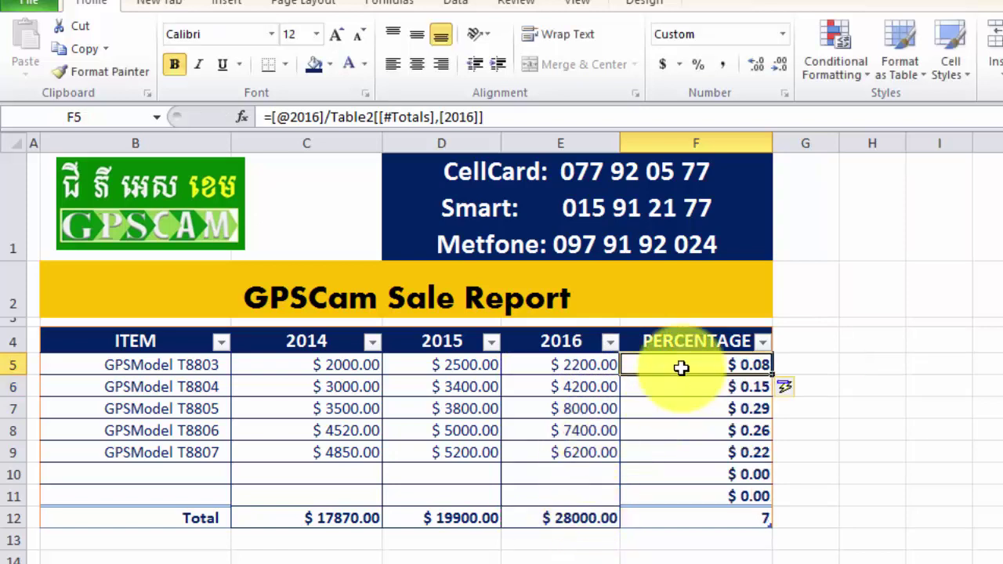
drag(681, 368, 692, 491)
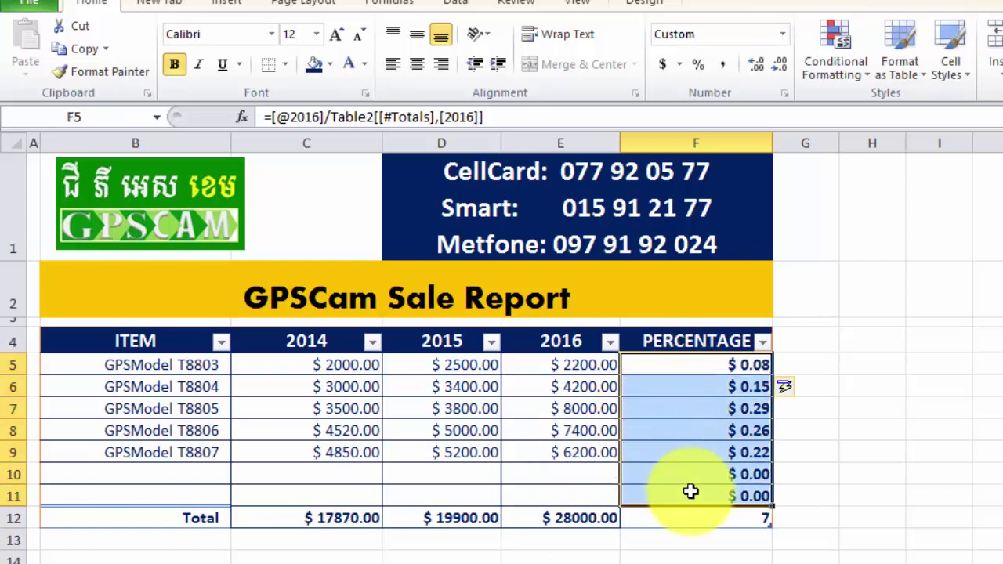
key(Delete)
click(599, 369)
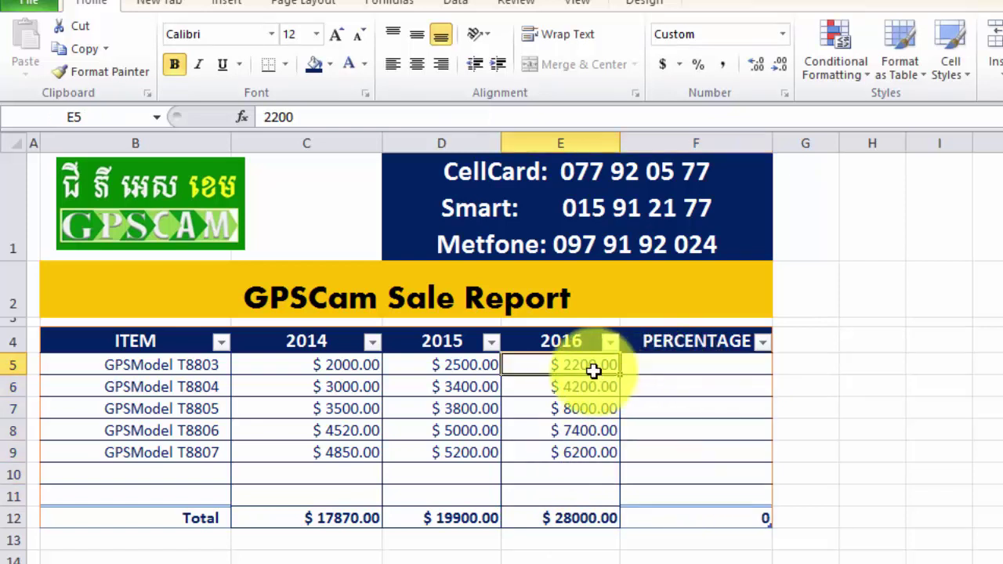
click(659, 366)
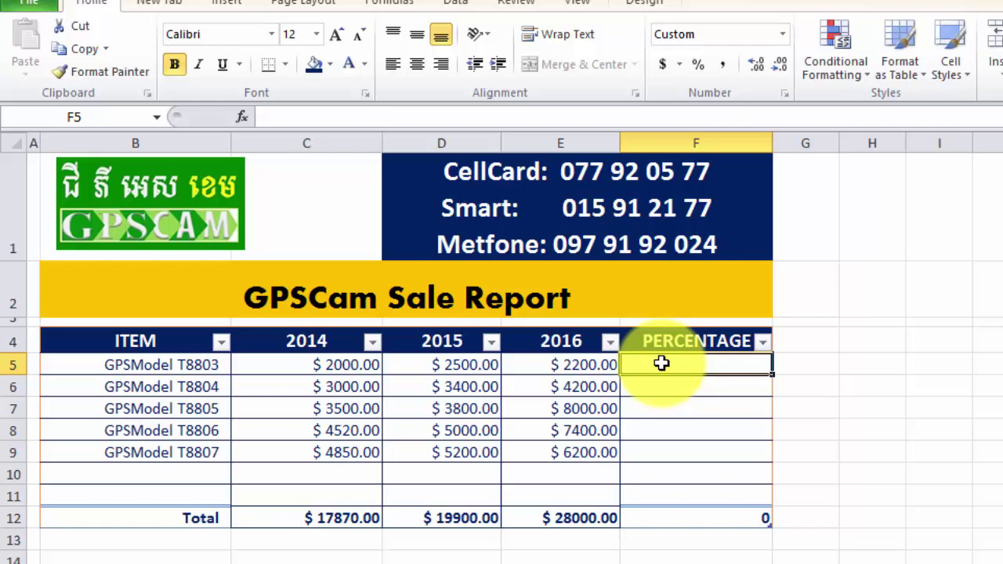
text(=)
click(596, 365)
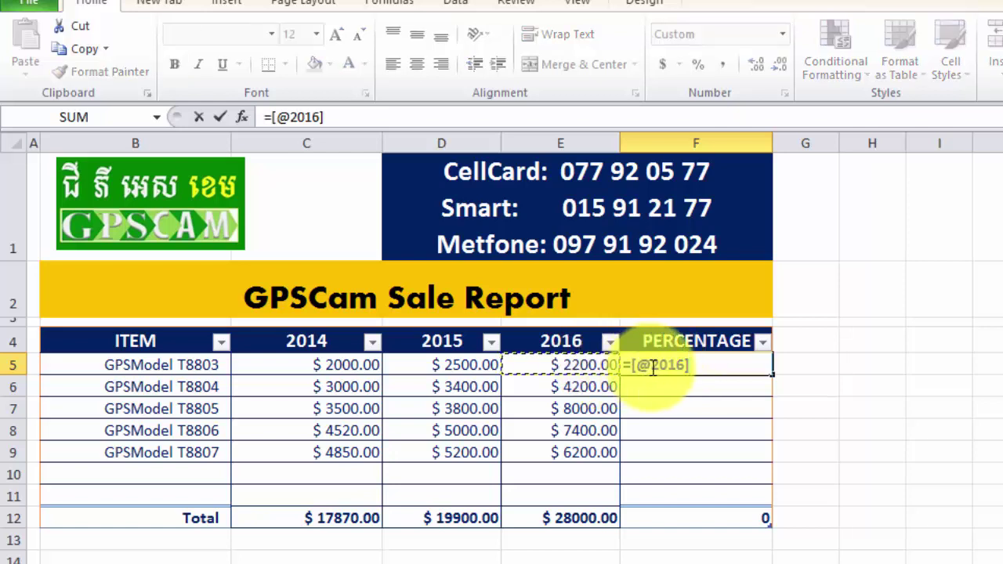
text(/)
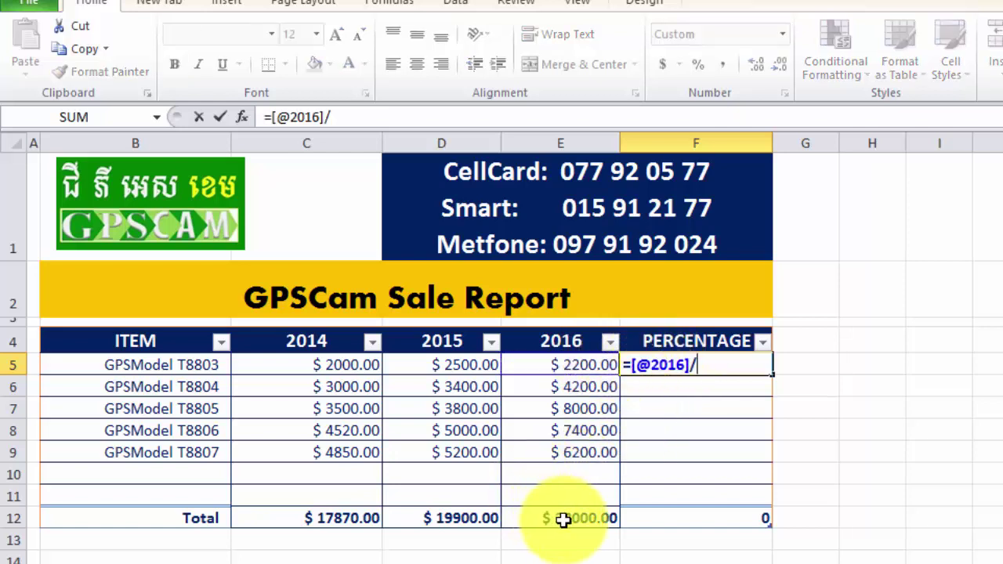
click(562, 521)
key(Return)
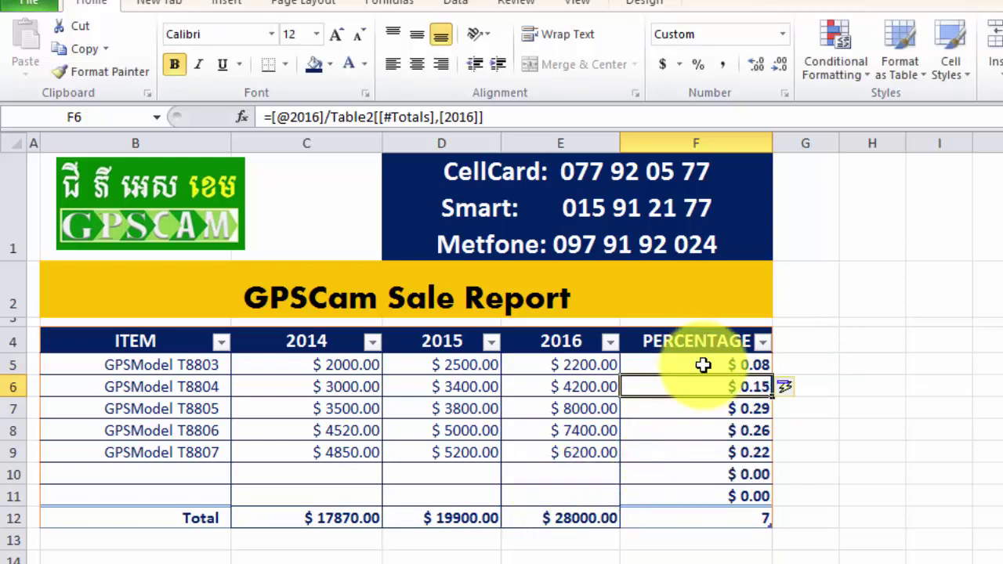
Check the SUM formula in E12, then clear the empty-row percentages in F10:F11
click(574, 519)
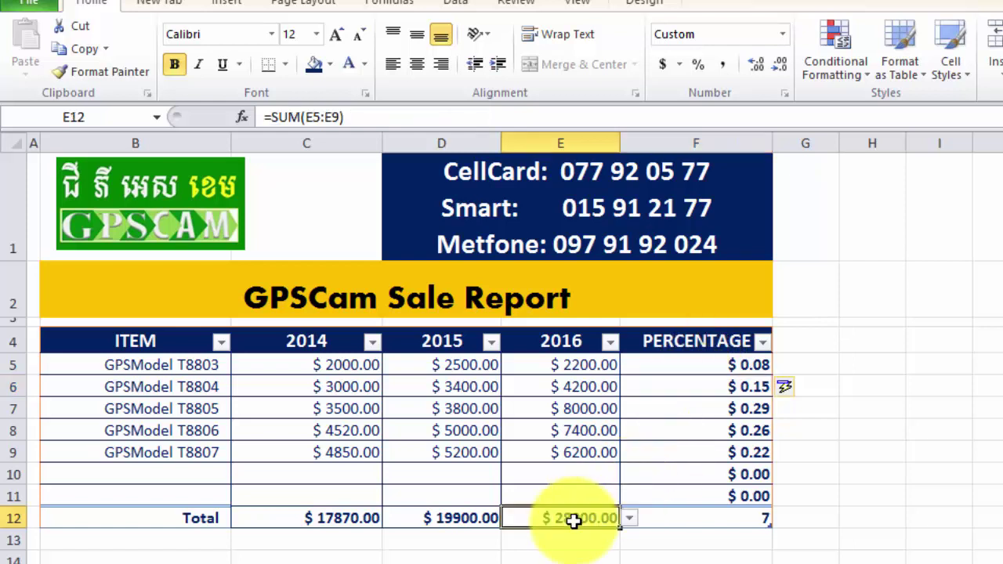
double_click(574, 519)
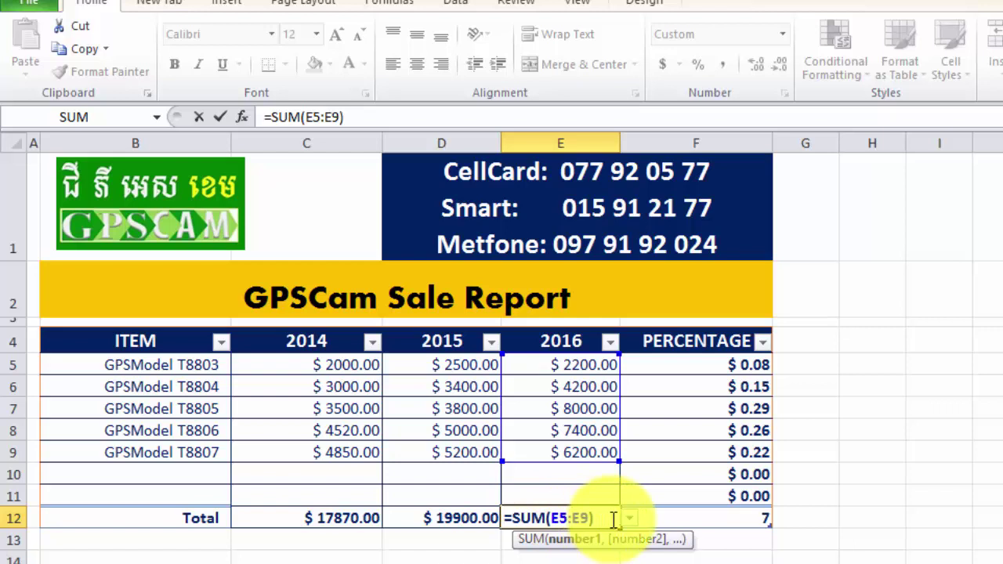
key(Escape)
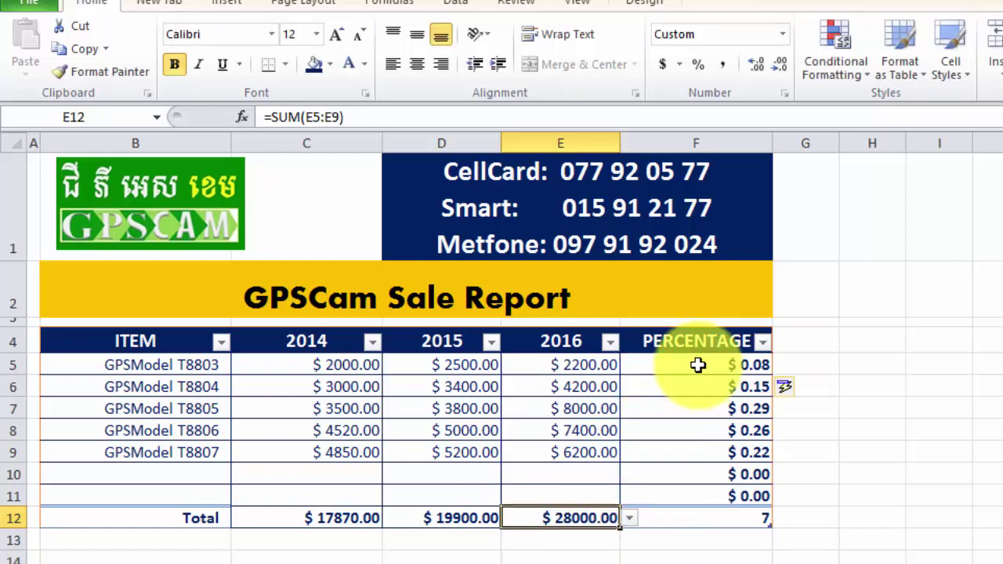
drag(698, 365, 691, 452)
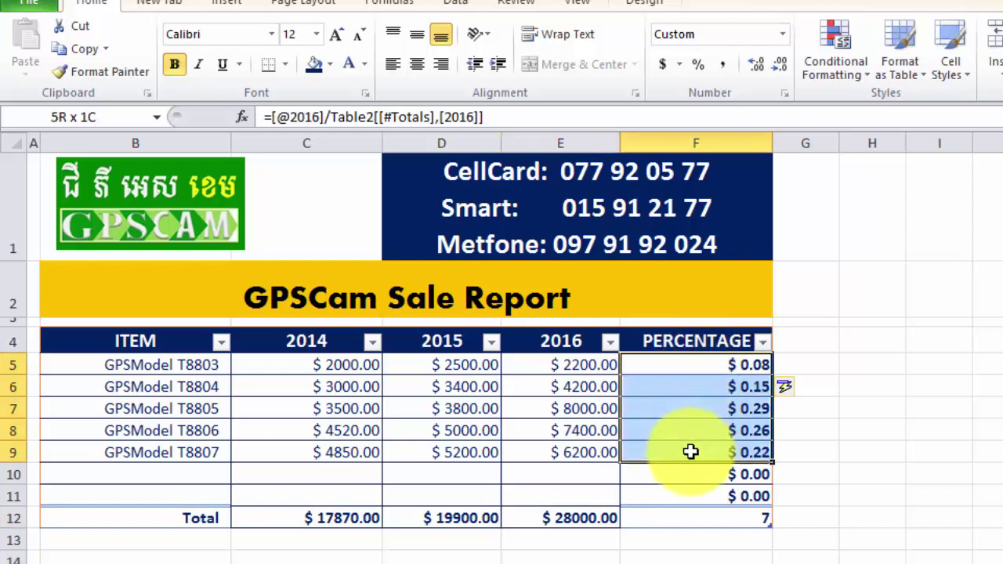
drag(719, 475, 723, 496)
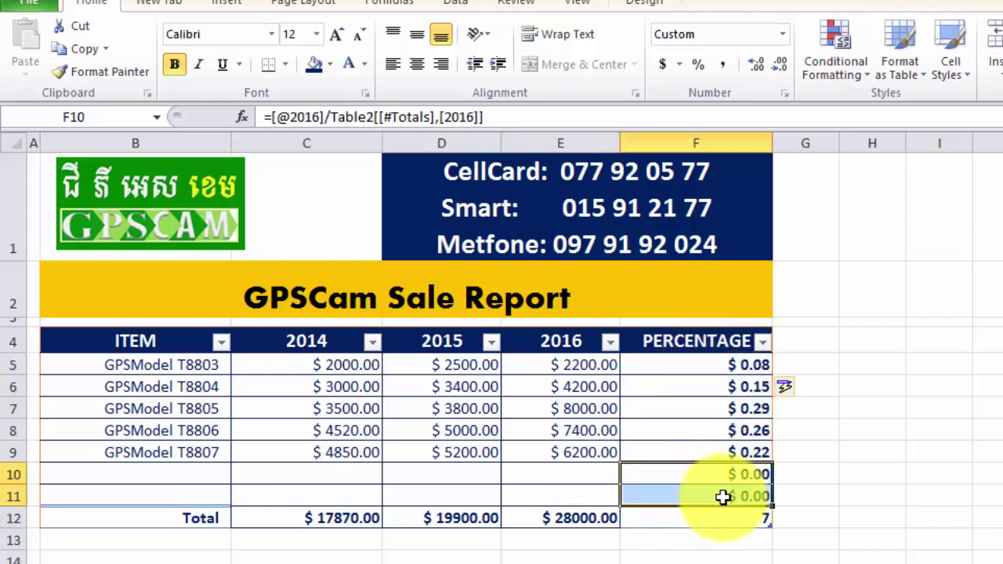
key(Delete)
Replace the F12 total with =SUM(F5:F9), giving $1.00, and select F5:F9
click(720, 518)
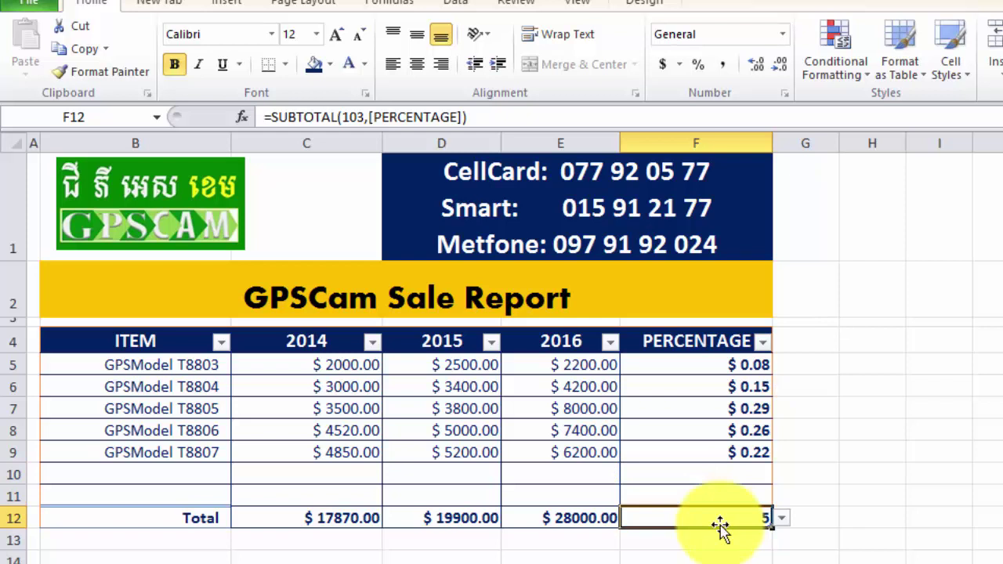
key(Delete)
text(=)
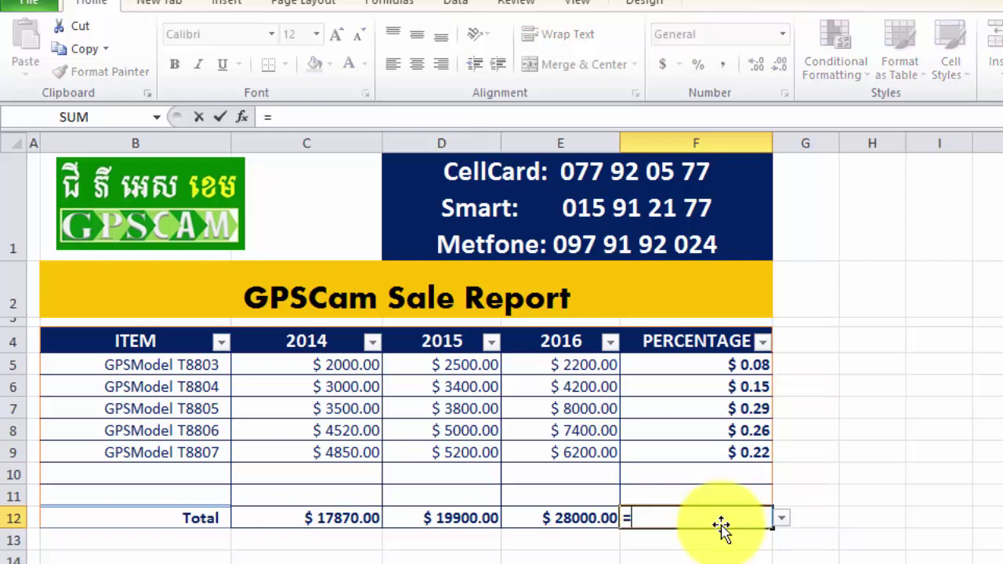
text(su)
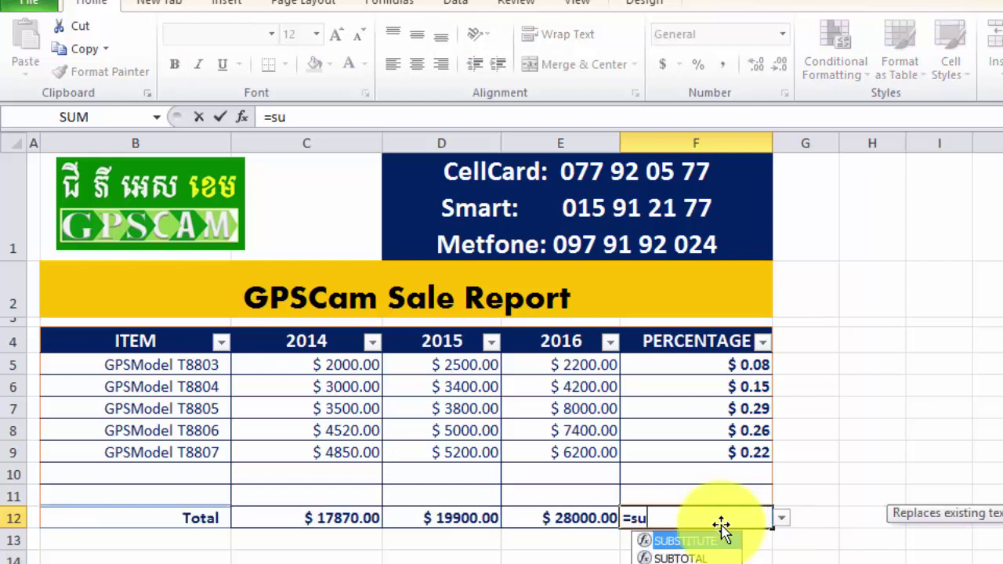
text(m)
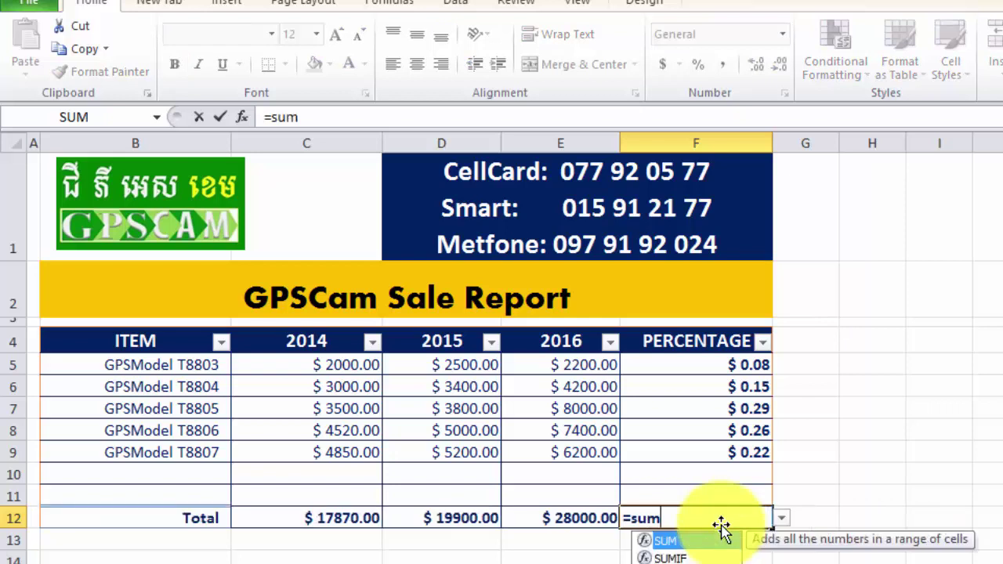
text(()
key(Up)
key(Up)
key(Up)
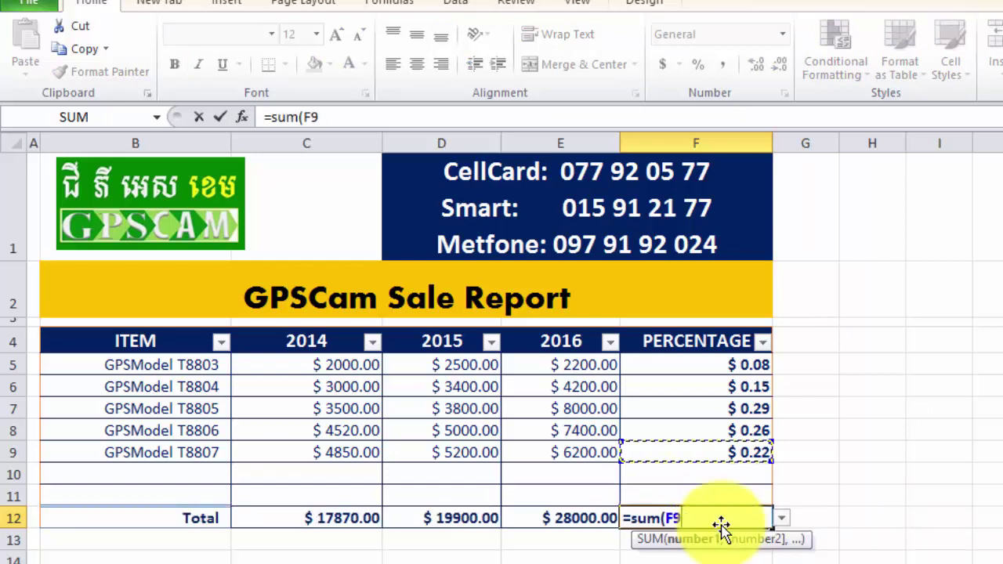
key(shift+Up)
key(shift+Up)
key(shift+Up)
key(shift+Up)
text())
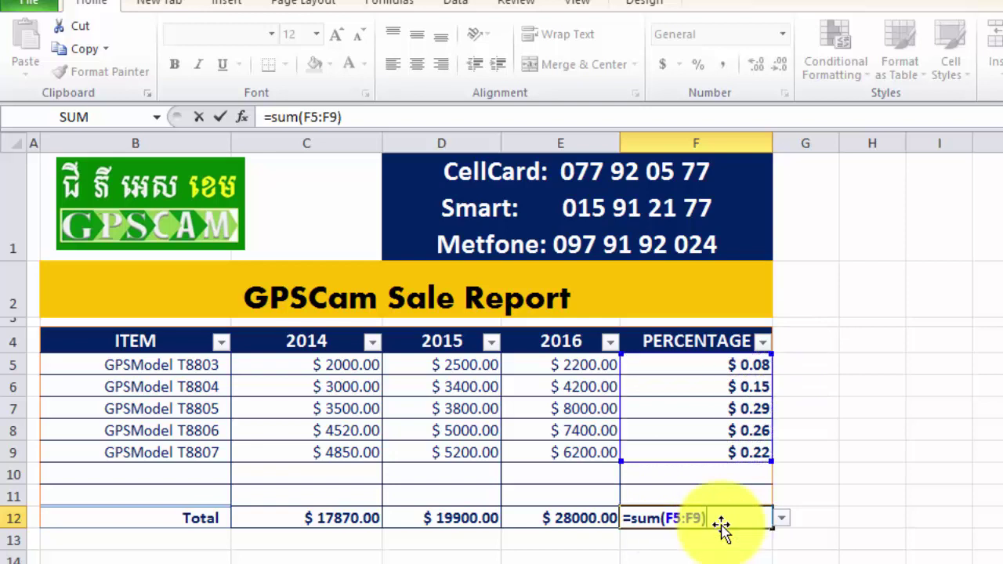
key(Return)
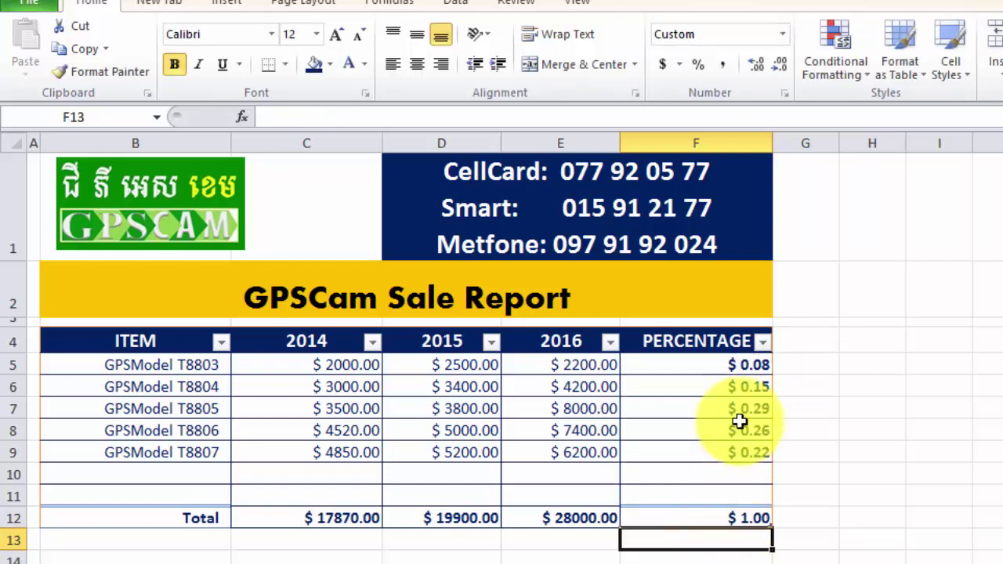
click(724, 365)
drag(723, 387, 729, 459)
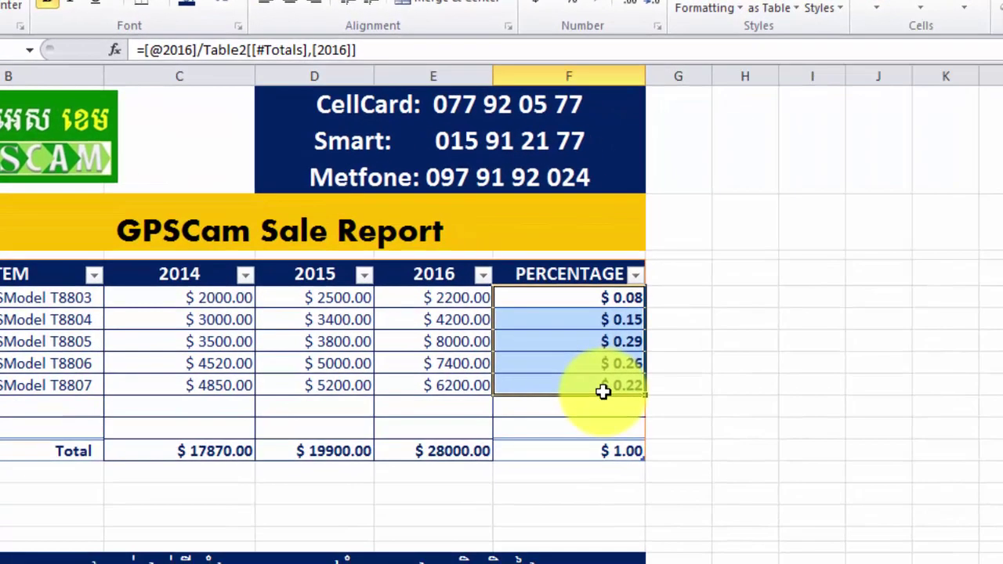
Format the item percentages in F5:F9 as Percentage with two decimals
right_click(575, 370)
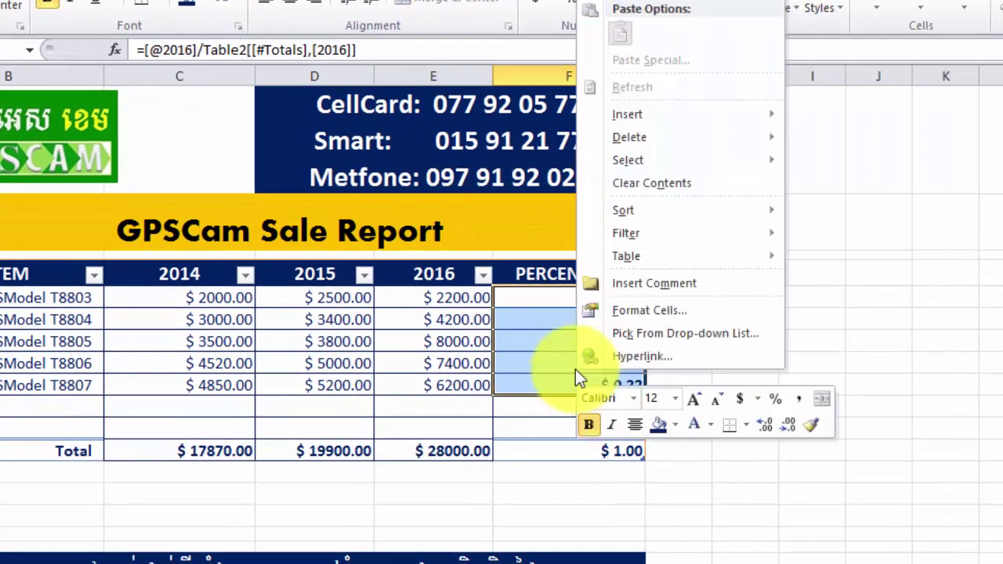
click(642, 311)
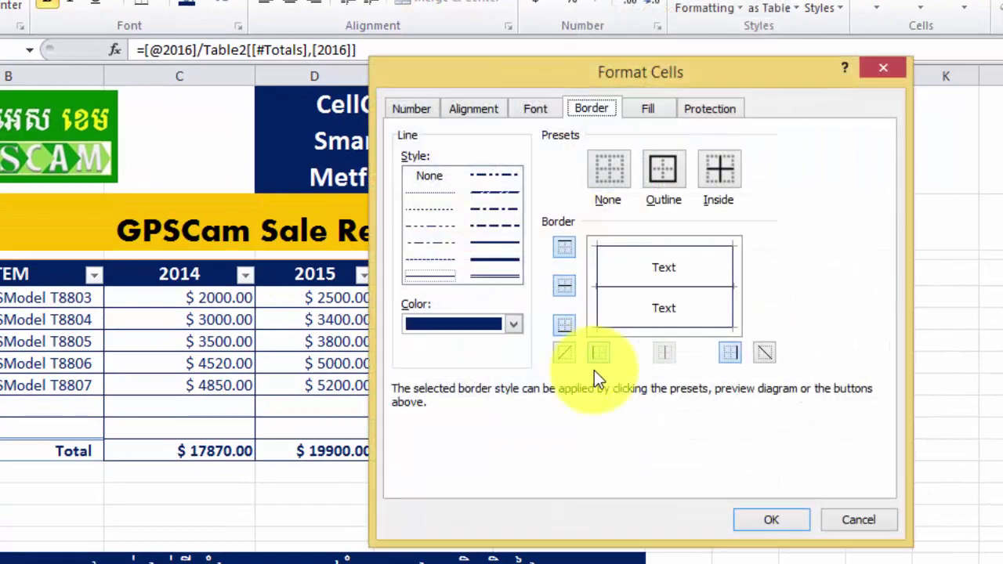
click(427, 109)
click(430, 235)
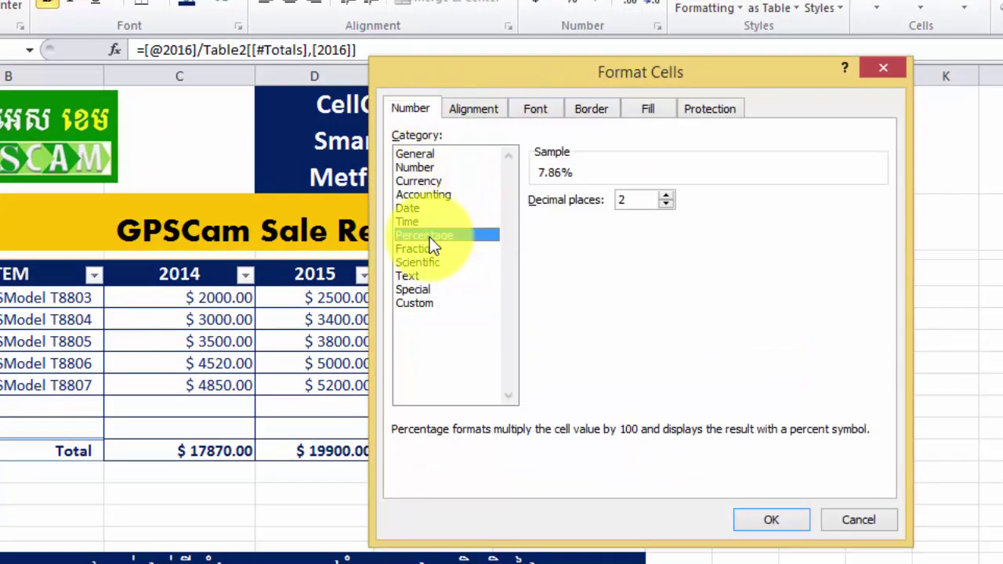
click(776, 523)
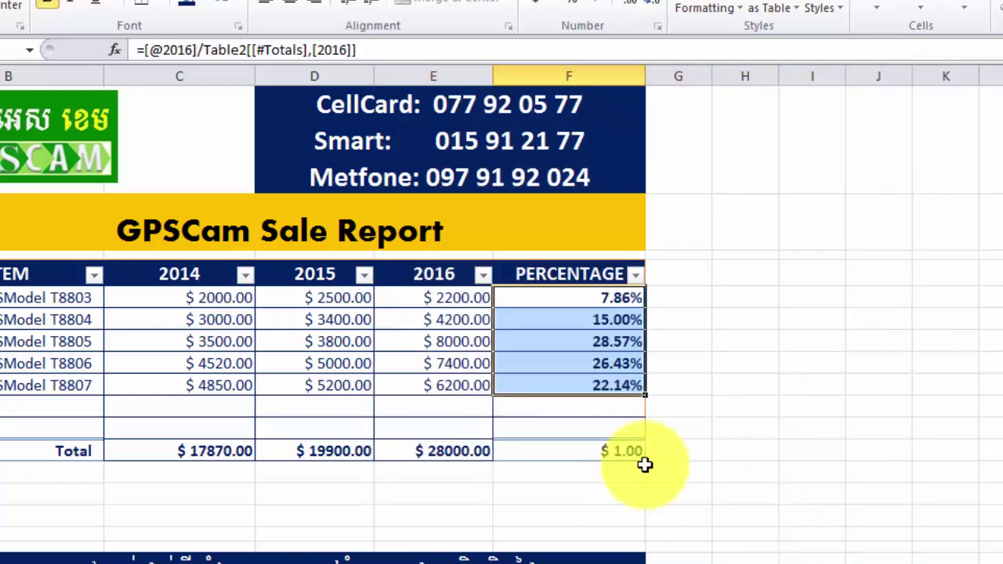
click(580, 301)
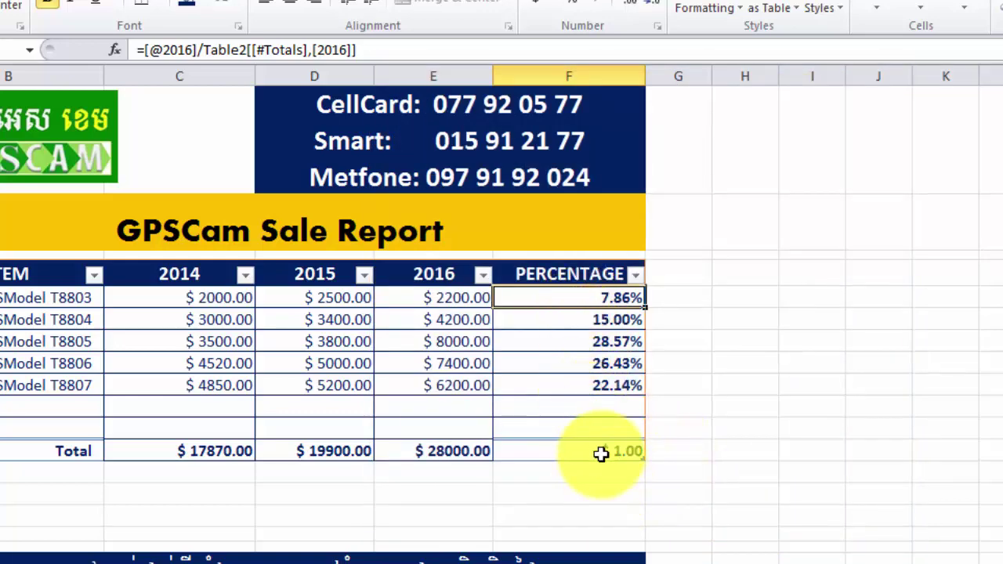
Apply the two-decimal Percentage format to F5:F12 so the total reads 100.00%
drag(601, 454, 591, 301)
right_click(593, 324)
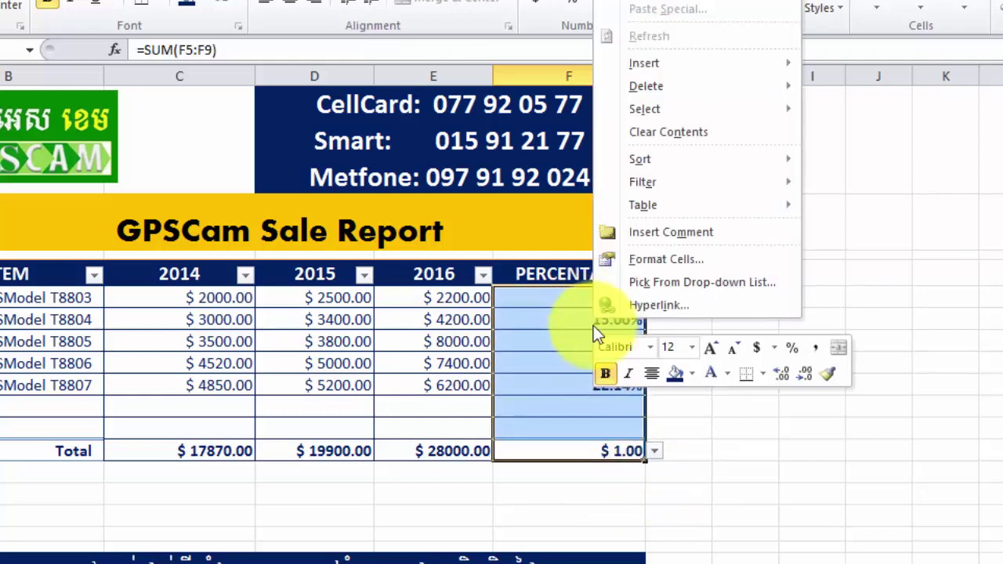
click(652, 261)
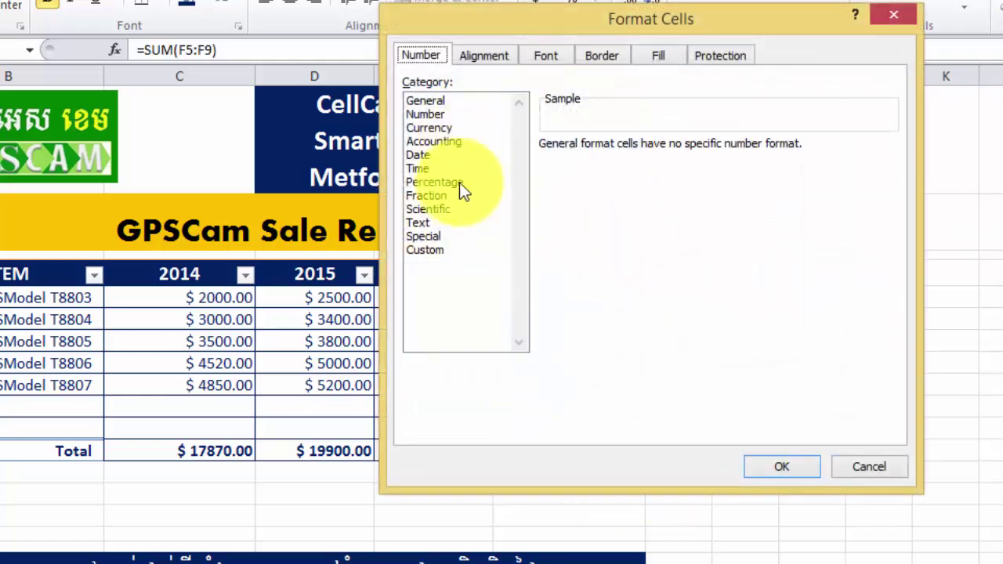
click(435, 181)
key(Return)
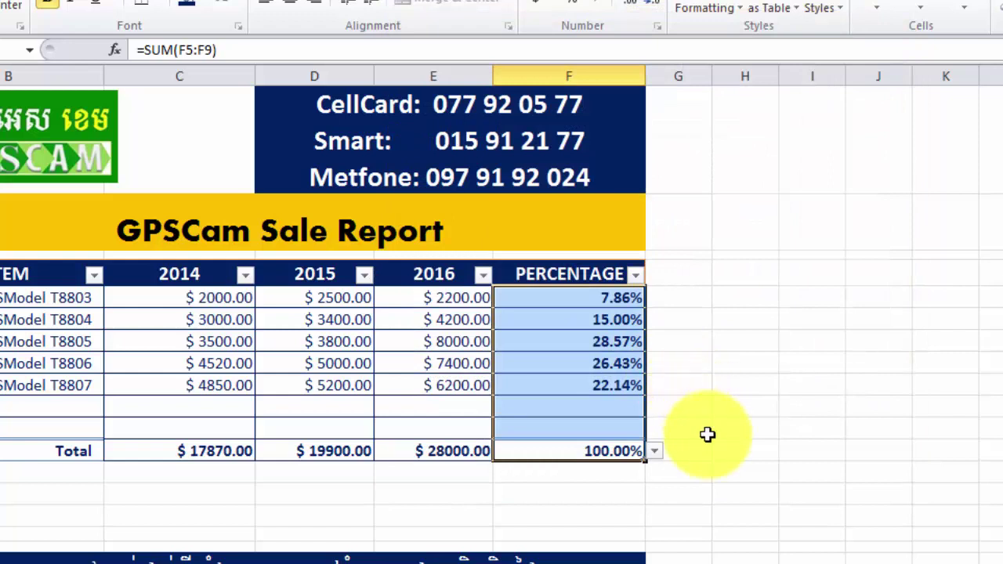
click(715, 384)
drag(566, 300, 584, 456)
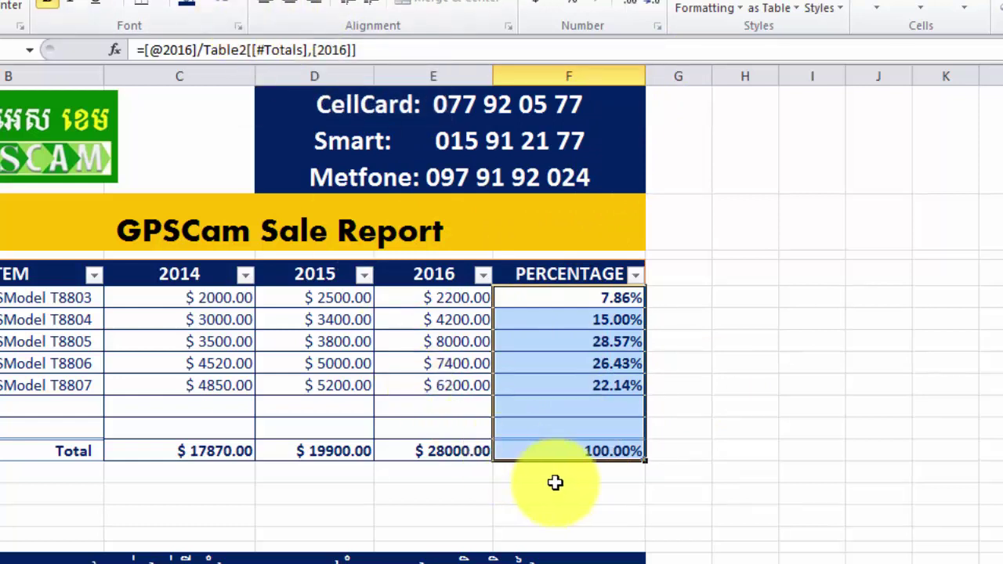
click(561, 455)
drag(565, 297, 567, 386)
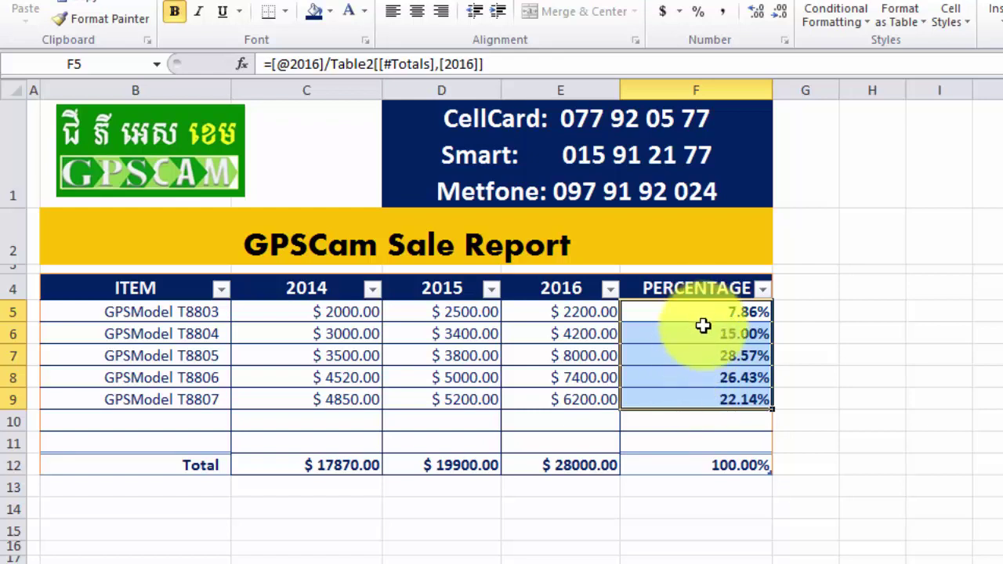
Select item names B5:B9 plus percentages F5:F9 and list the Pie chart types
drag(205, 320, 193, 398)
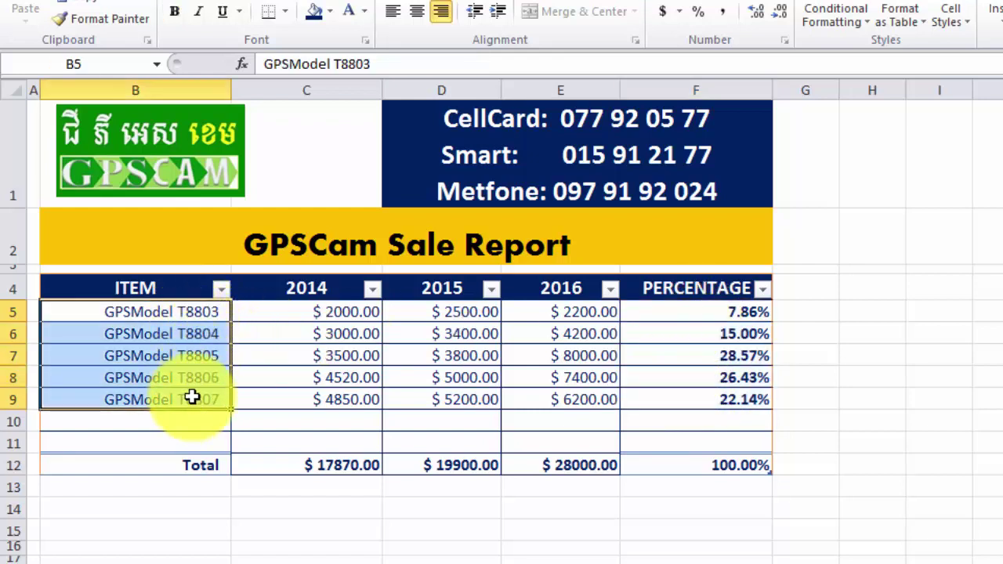
drag(650, 314, 720, 398)
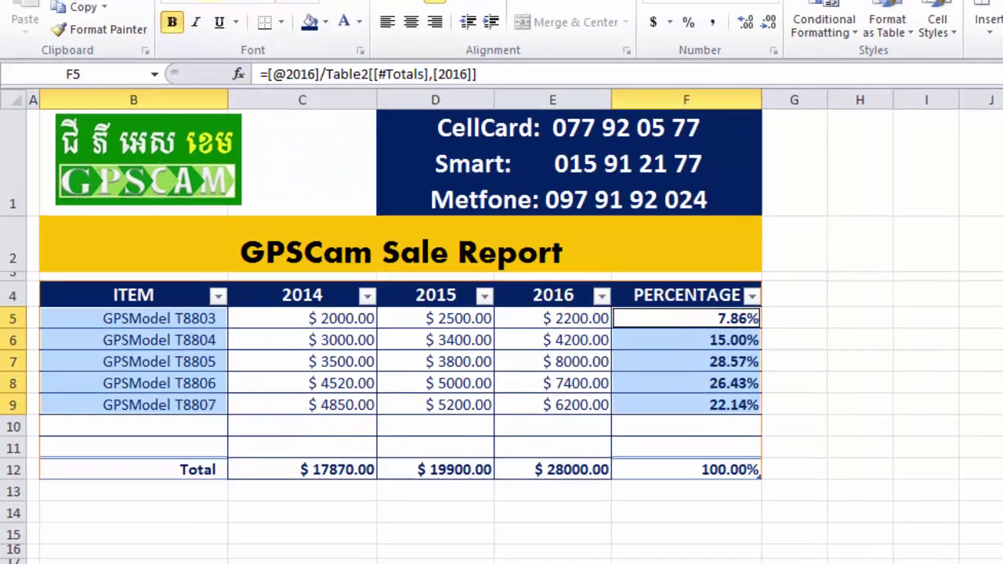
click(202, 34)
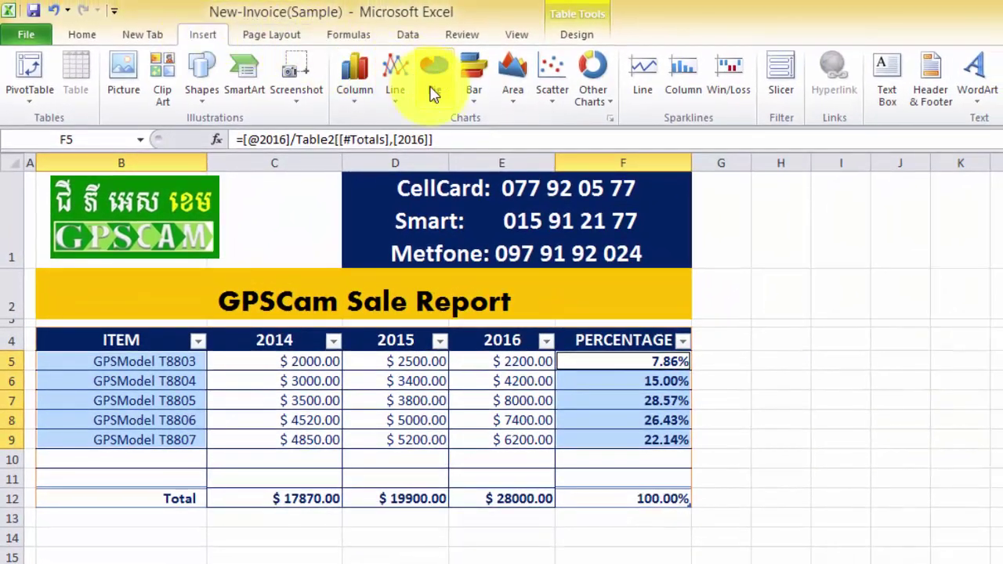
click(435, 90)
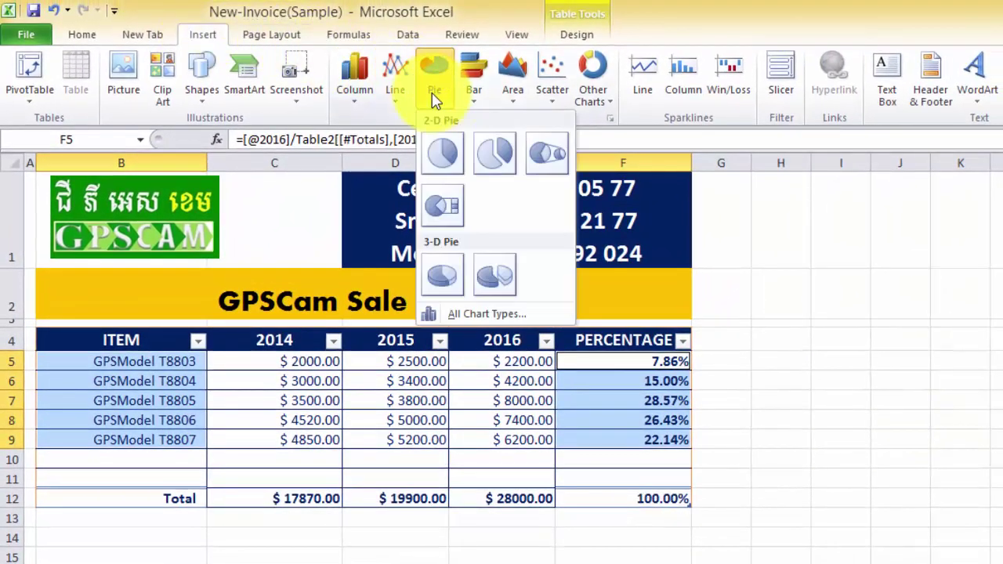
Insert a 3-D pie chart and give it a layout with right legend and percentage labels
click(444, 284)
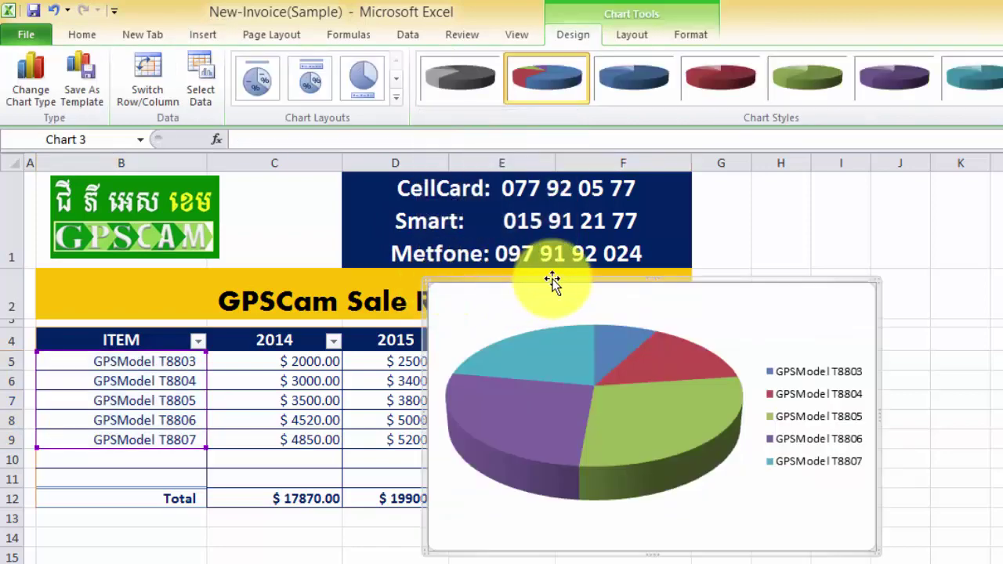
drag(555, 277, 559, 280)
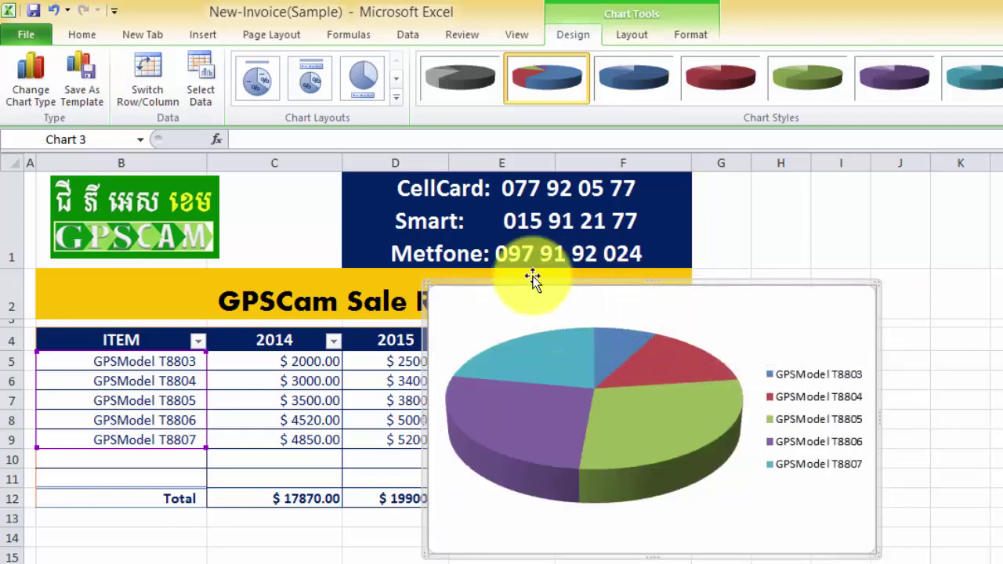
click(397, 98)
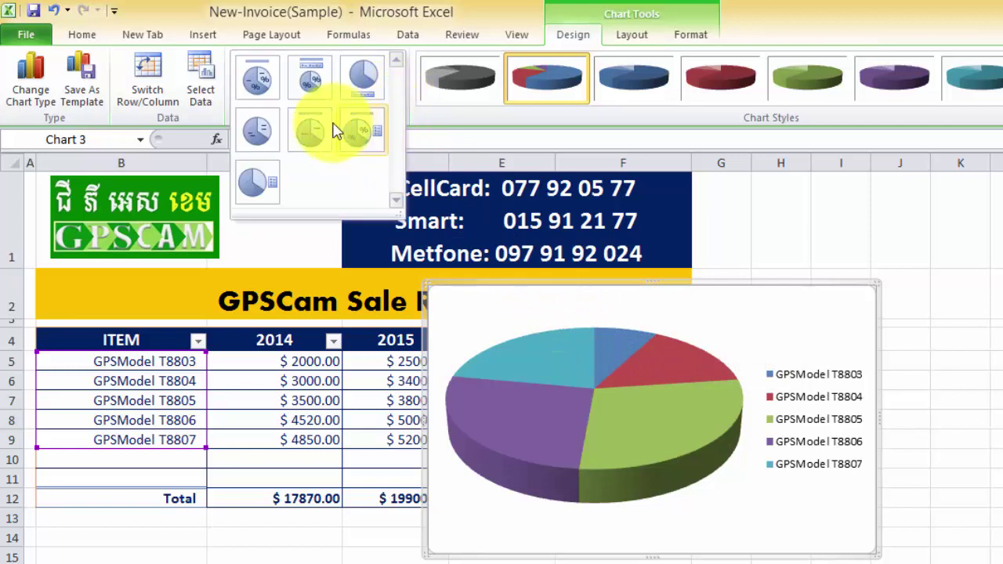
click(261, 86)
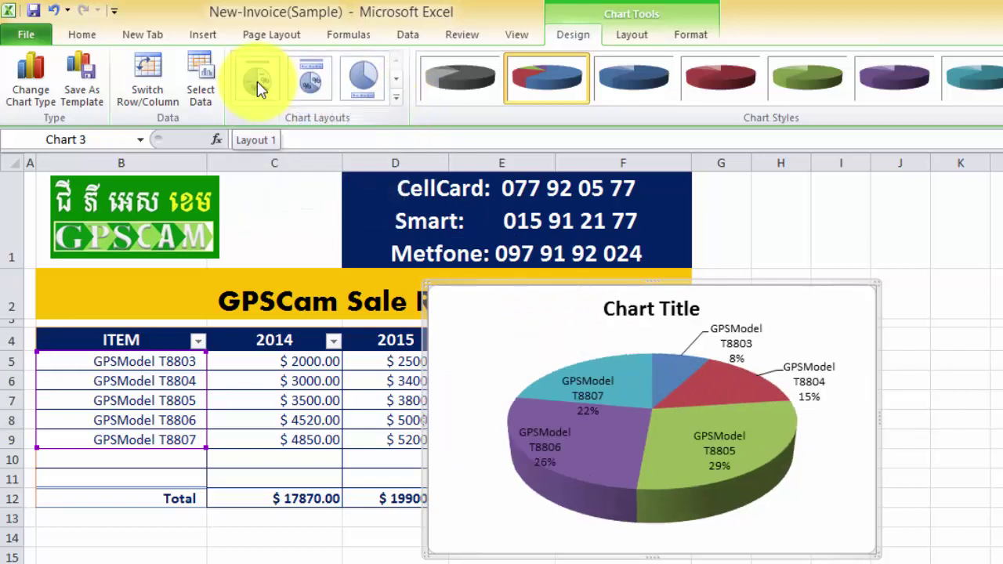
click(311, 92)
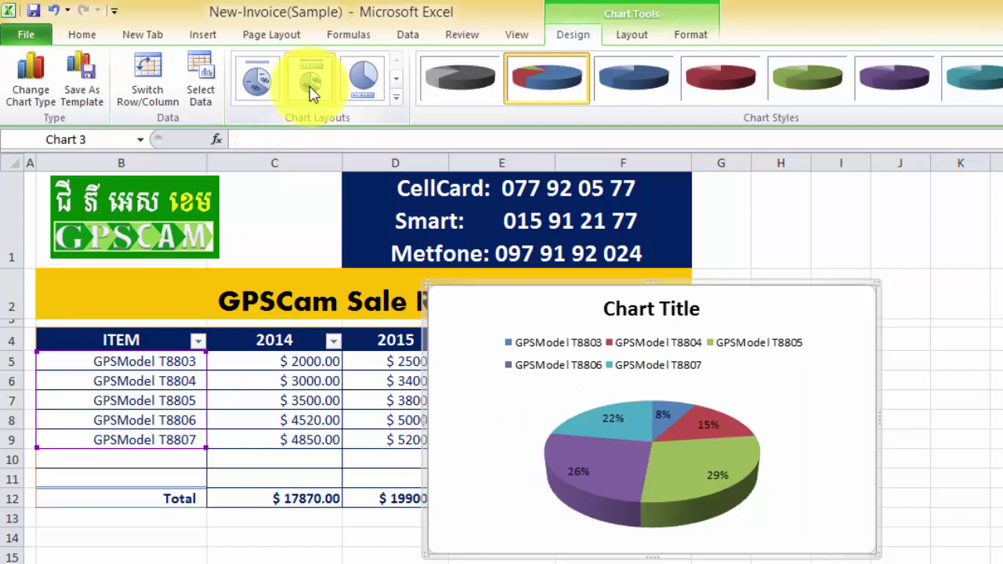
click(397, 98)
click(362, 134)
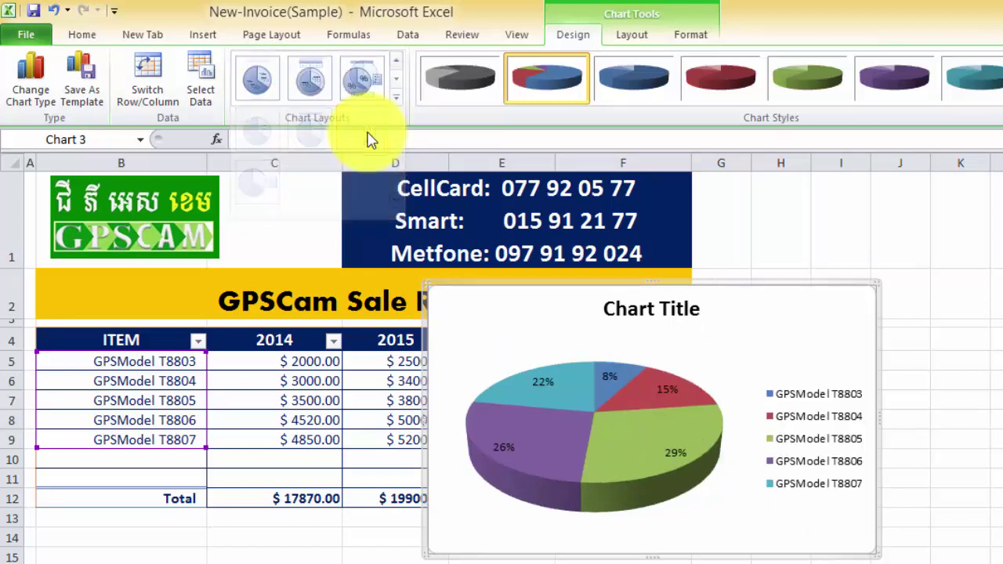
Replace the 'Chart Title' placeholder with 'GPSCam Sale Report'
click(666, 309)
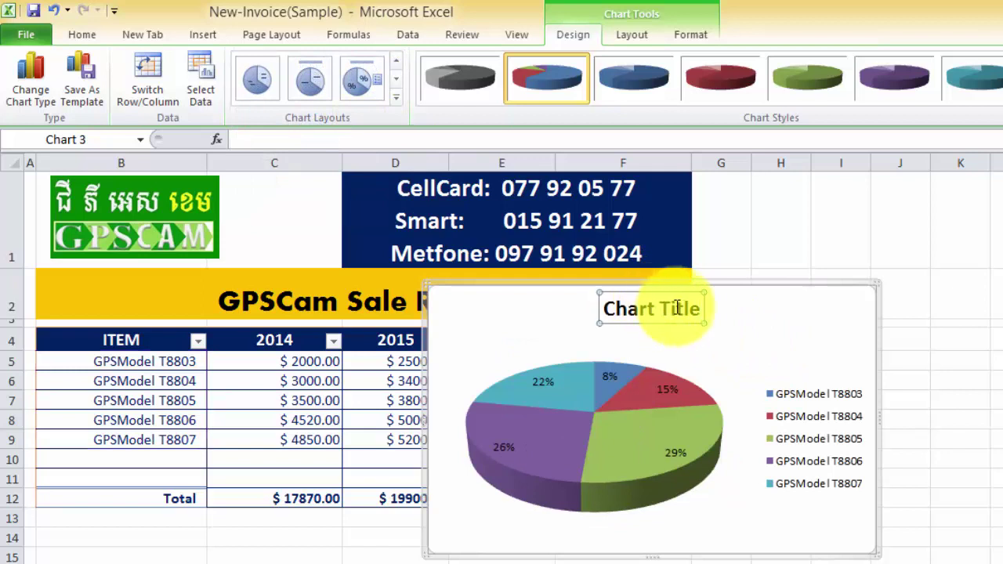
drag(700, 309, 589, 299)
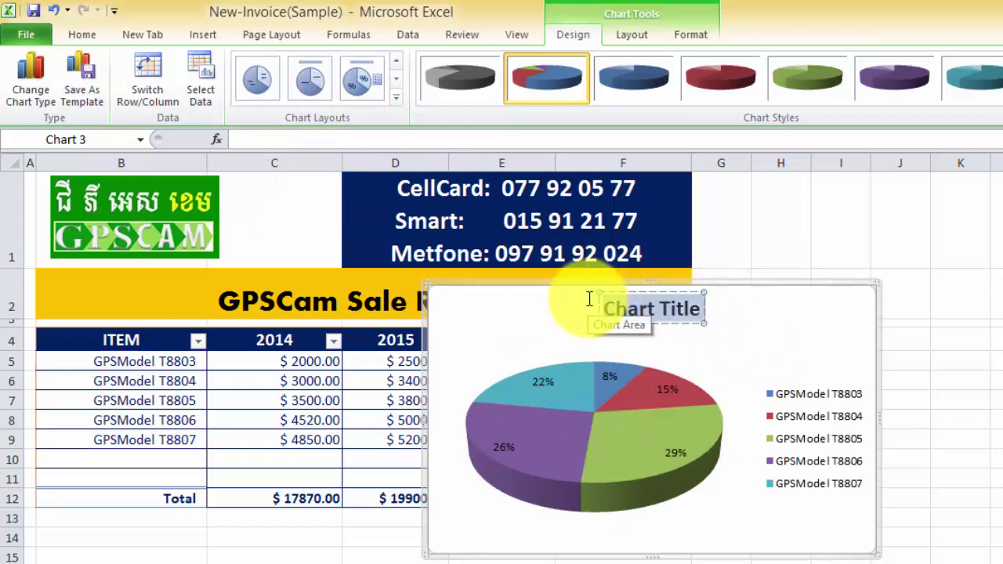
text(GPS)
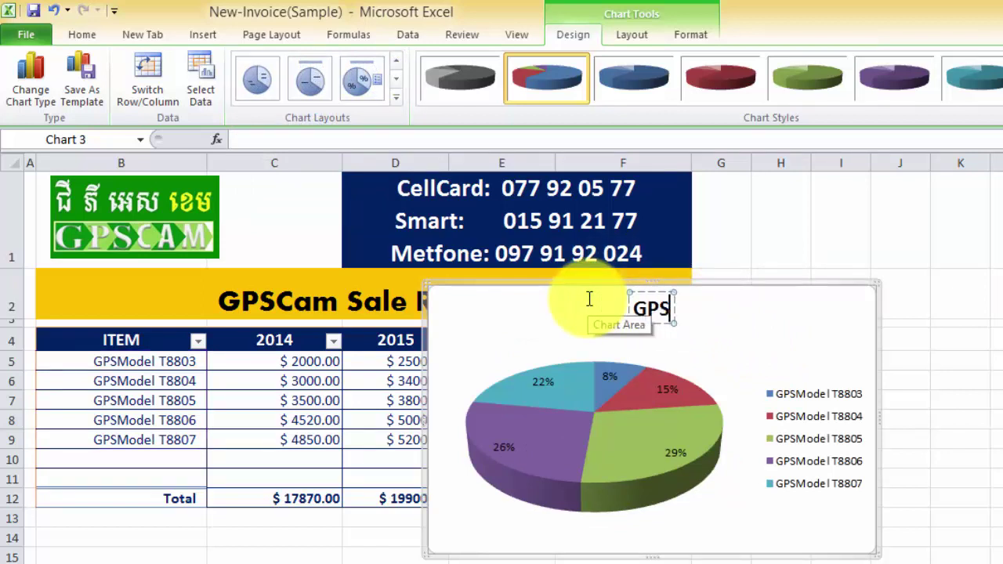
text(Cam)
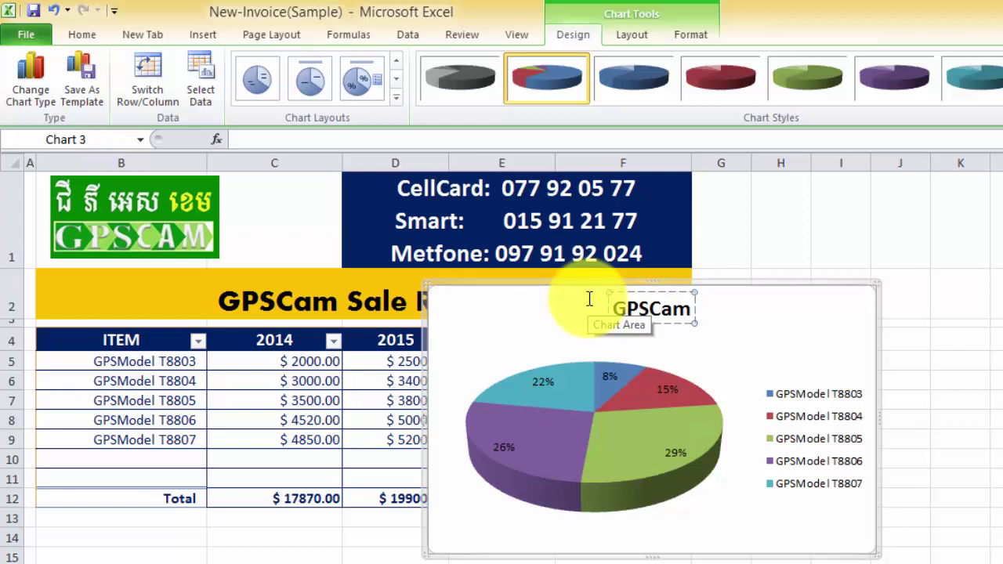
text( Sale R)
text(ep)
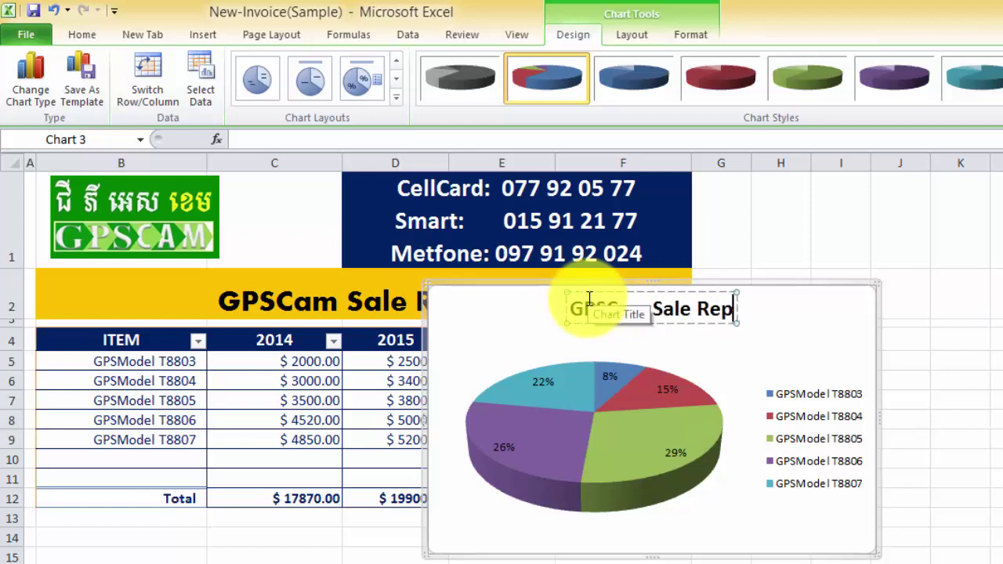
text(ort)
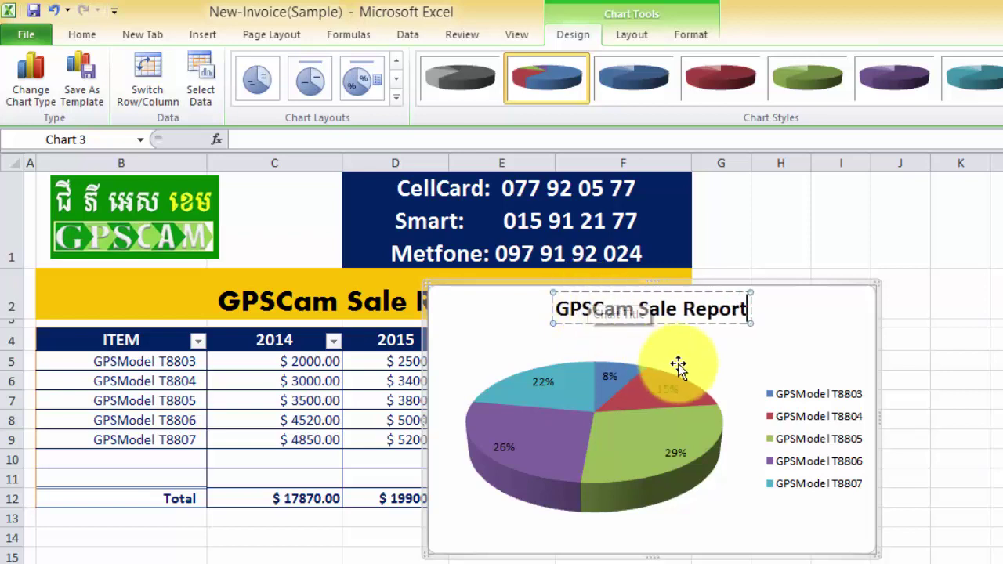
click(686, 362)
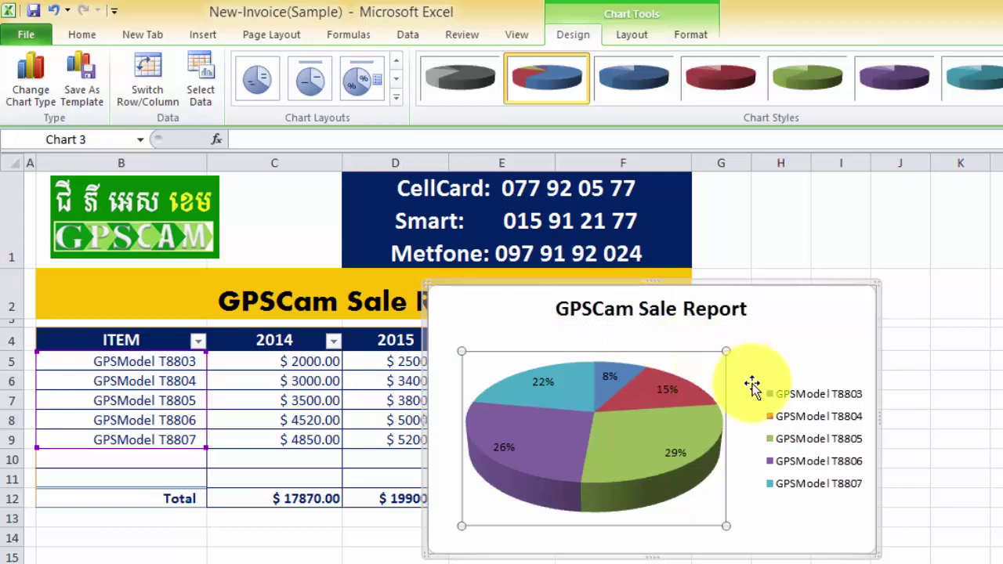
click(774, 513)
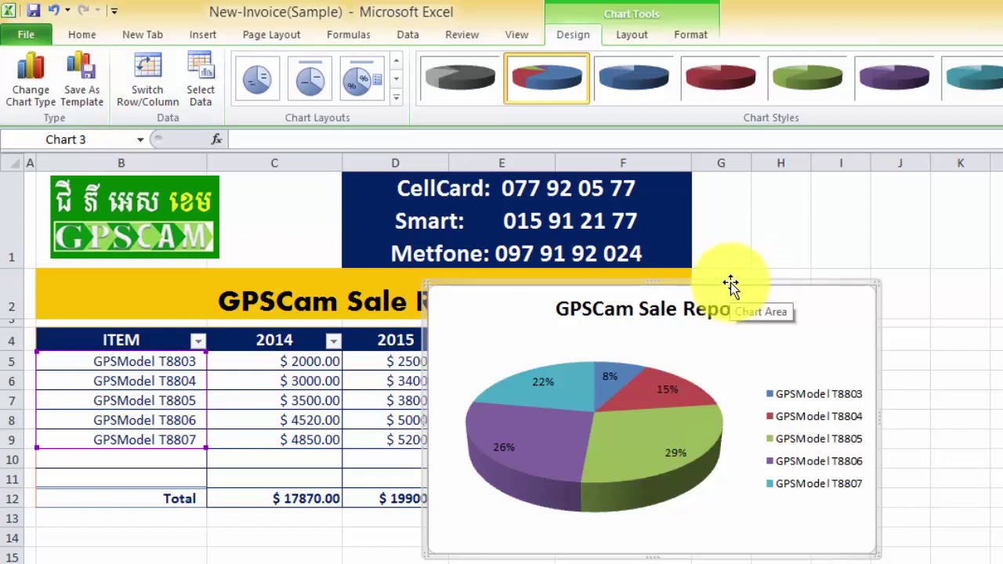
Change the chart type to Exploded pie in 3-D
double_click(731, 285)
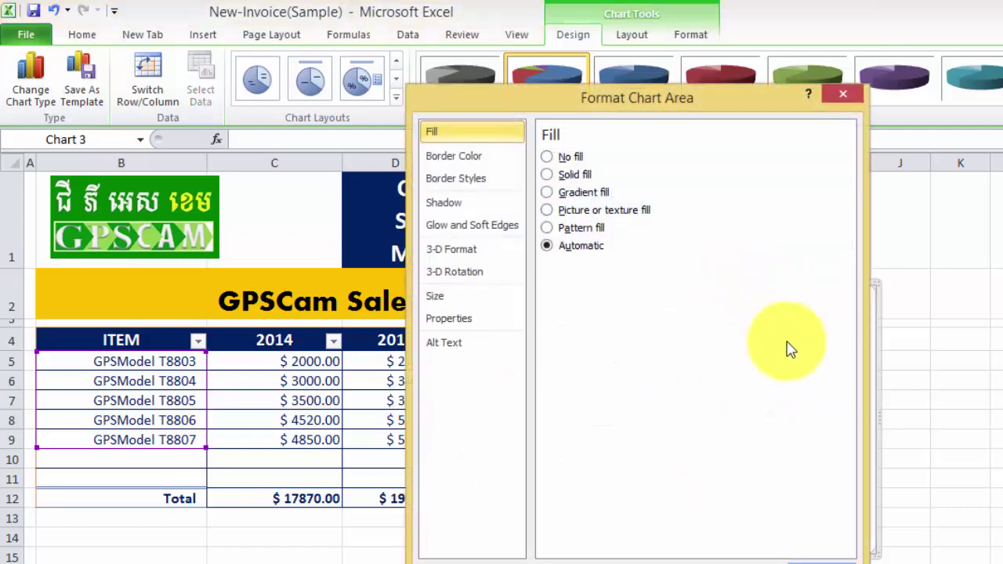
click(834, 551)
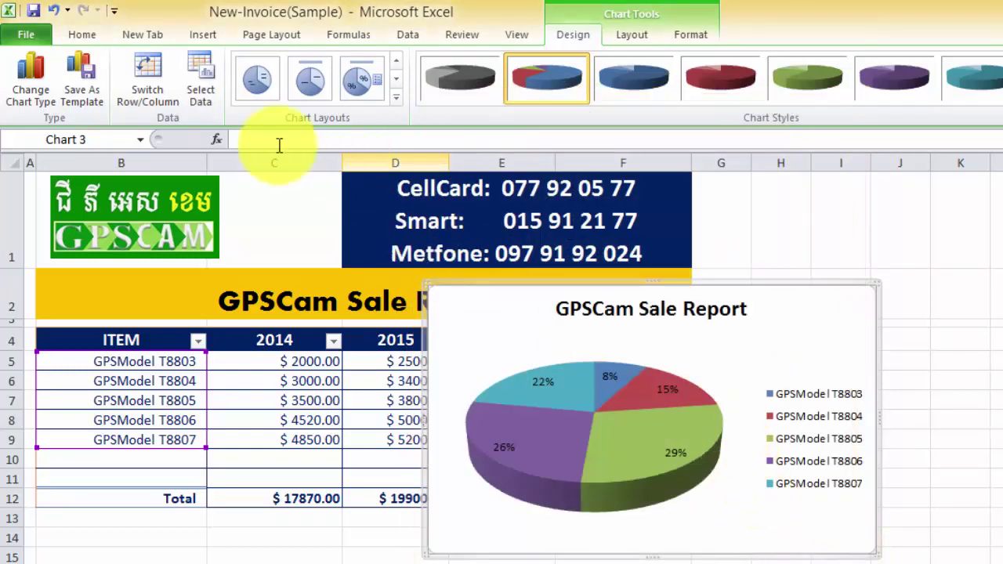
click(39, 107)
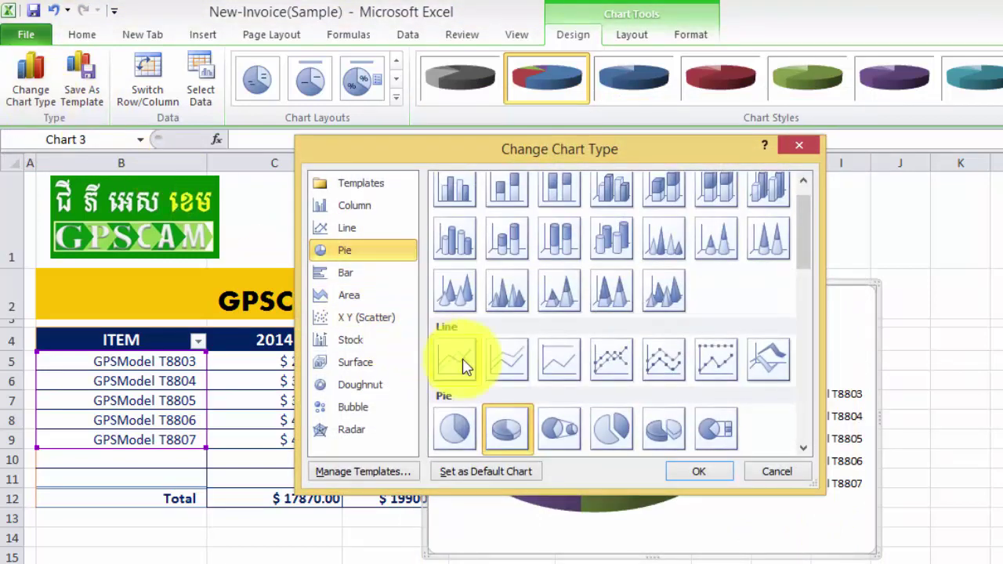
click(662, 429)
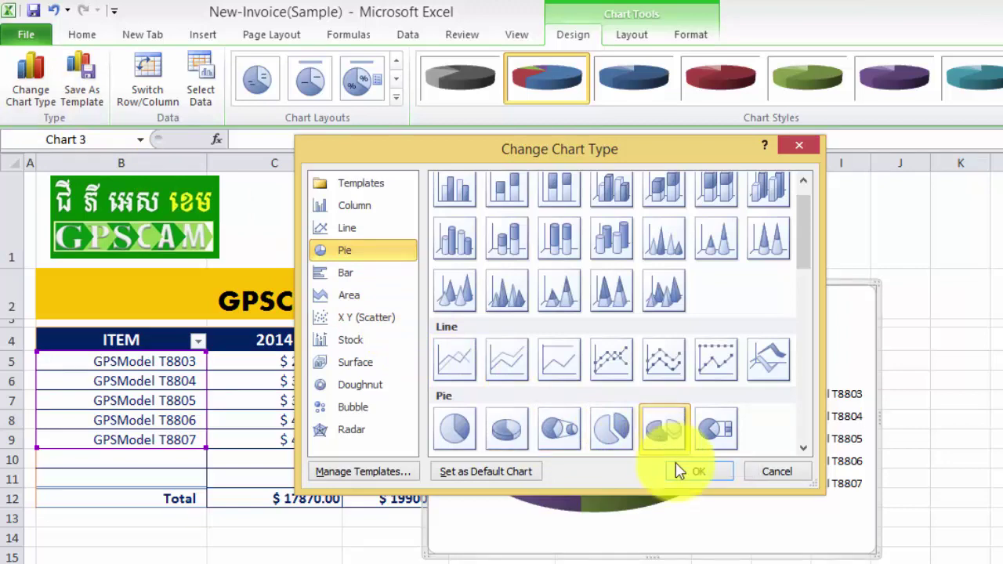
click(694, 472)
mouse_move(690, 471)
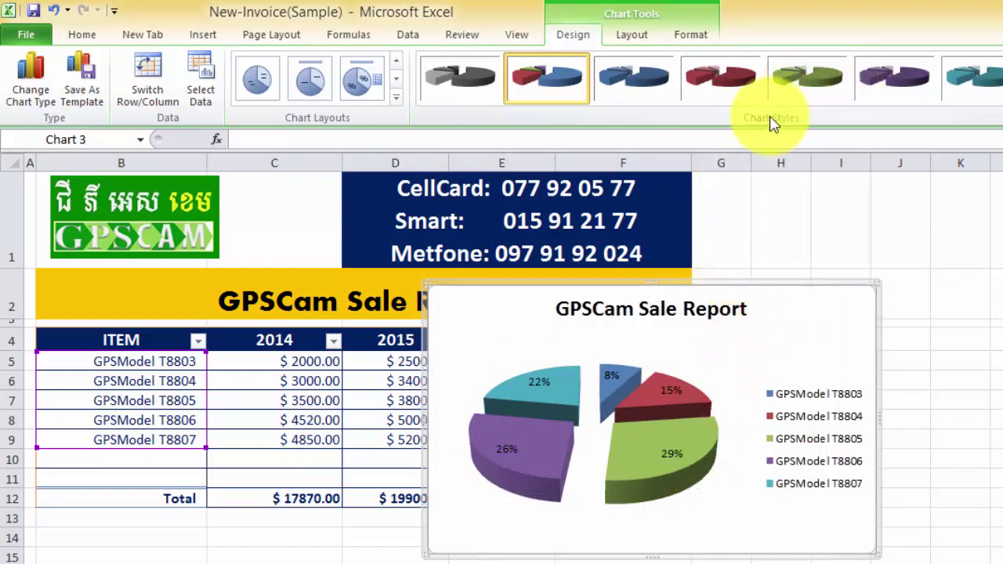
Apply a black-background chart style from the bottom row of the Chart Styles gallery
click(929, 108)
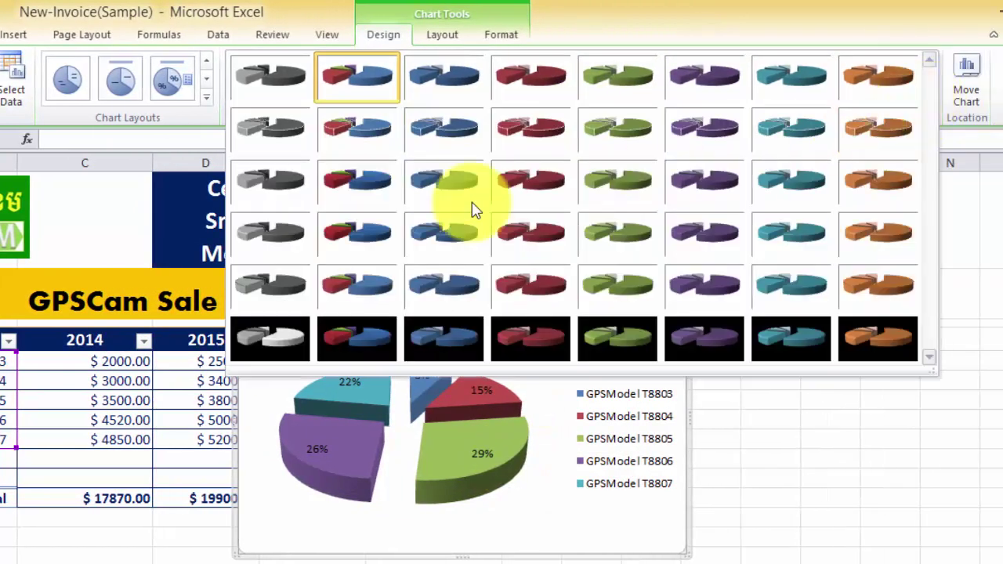
click(371, 289)
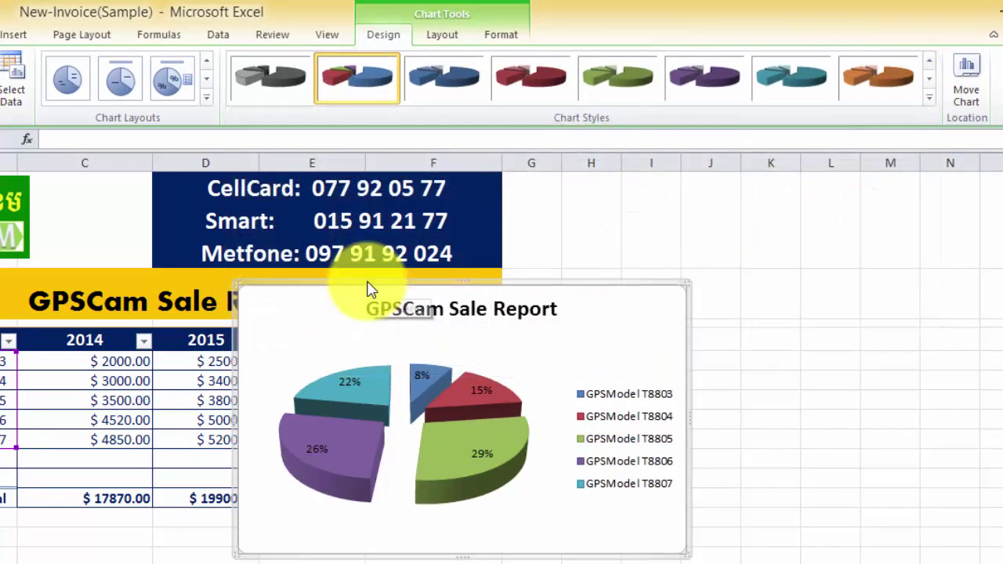
click(932, 107)
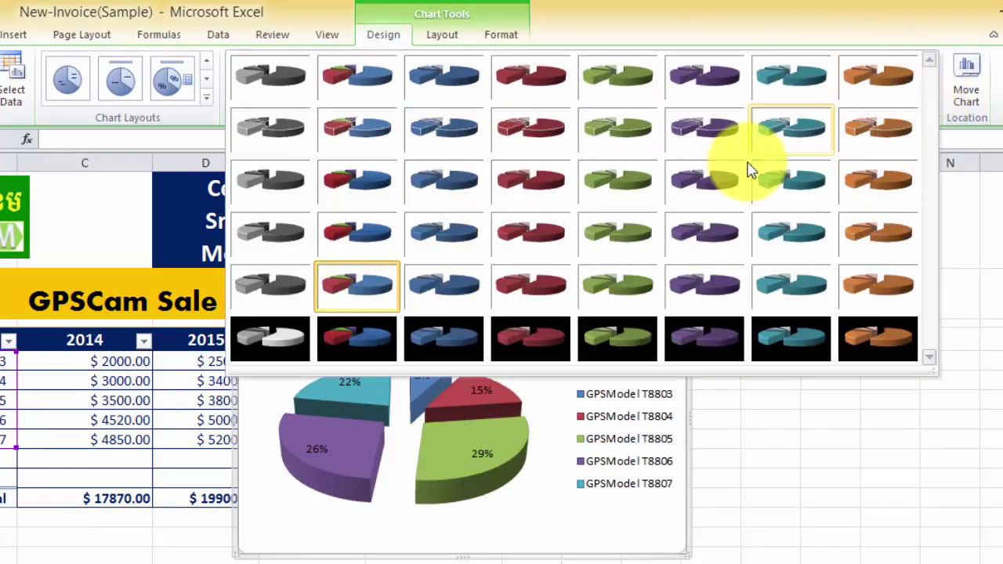
click(357, 337)
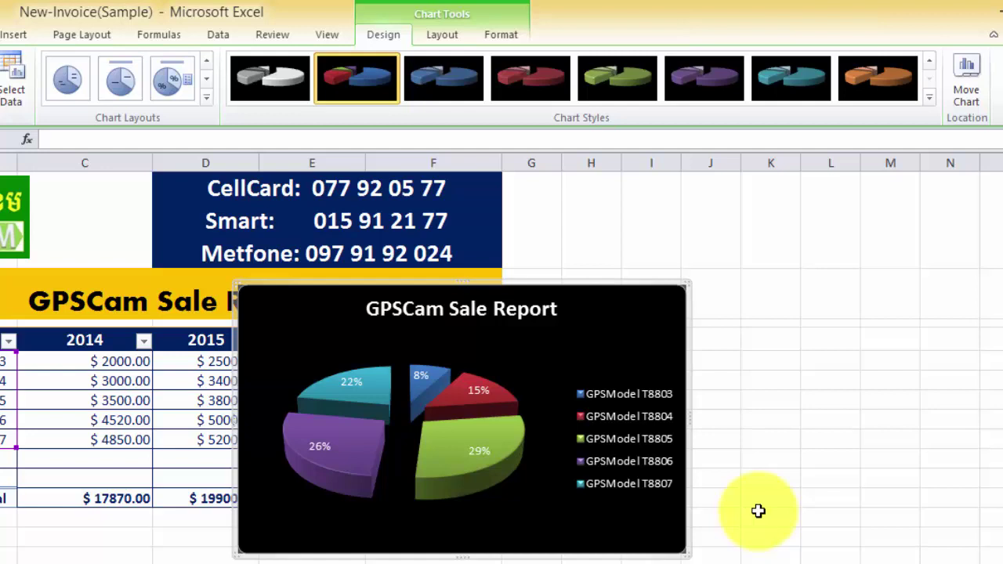
mouse_move(753, 561)
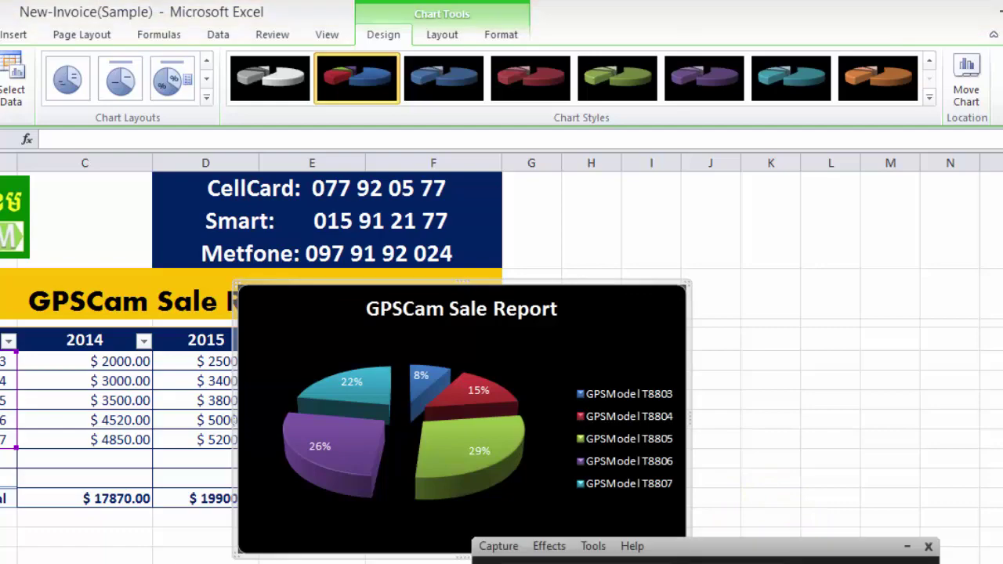